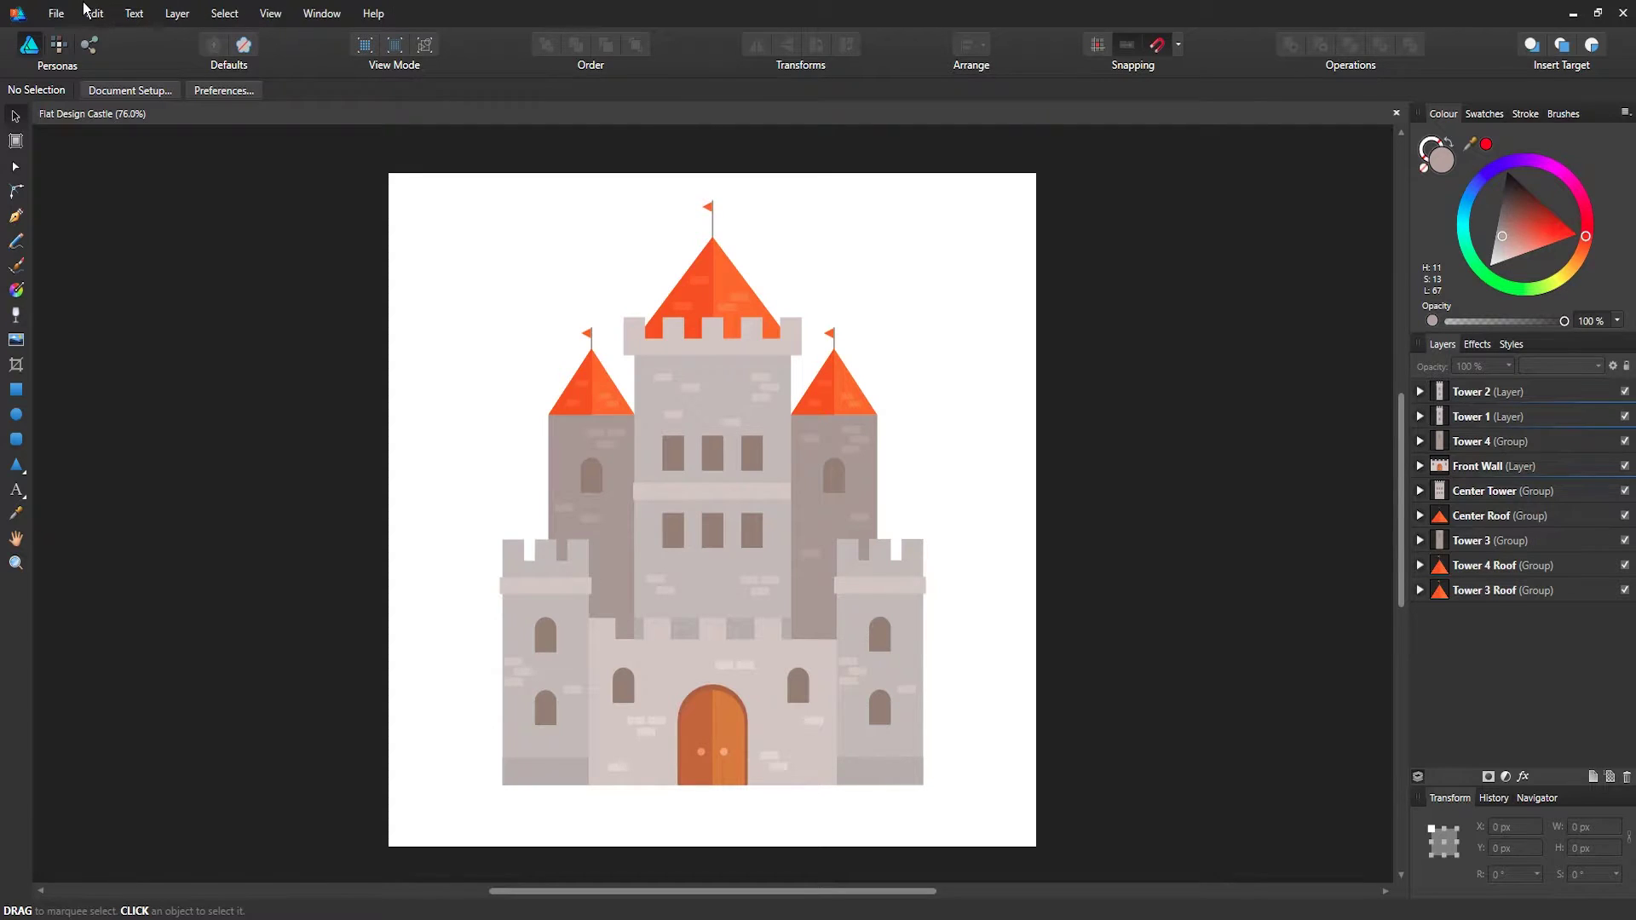
Step: Look through the File, Edit, Layer and Select menus, ending on the View menu
{"action": "left_click", "coordinate": [56, 13]}
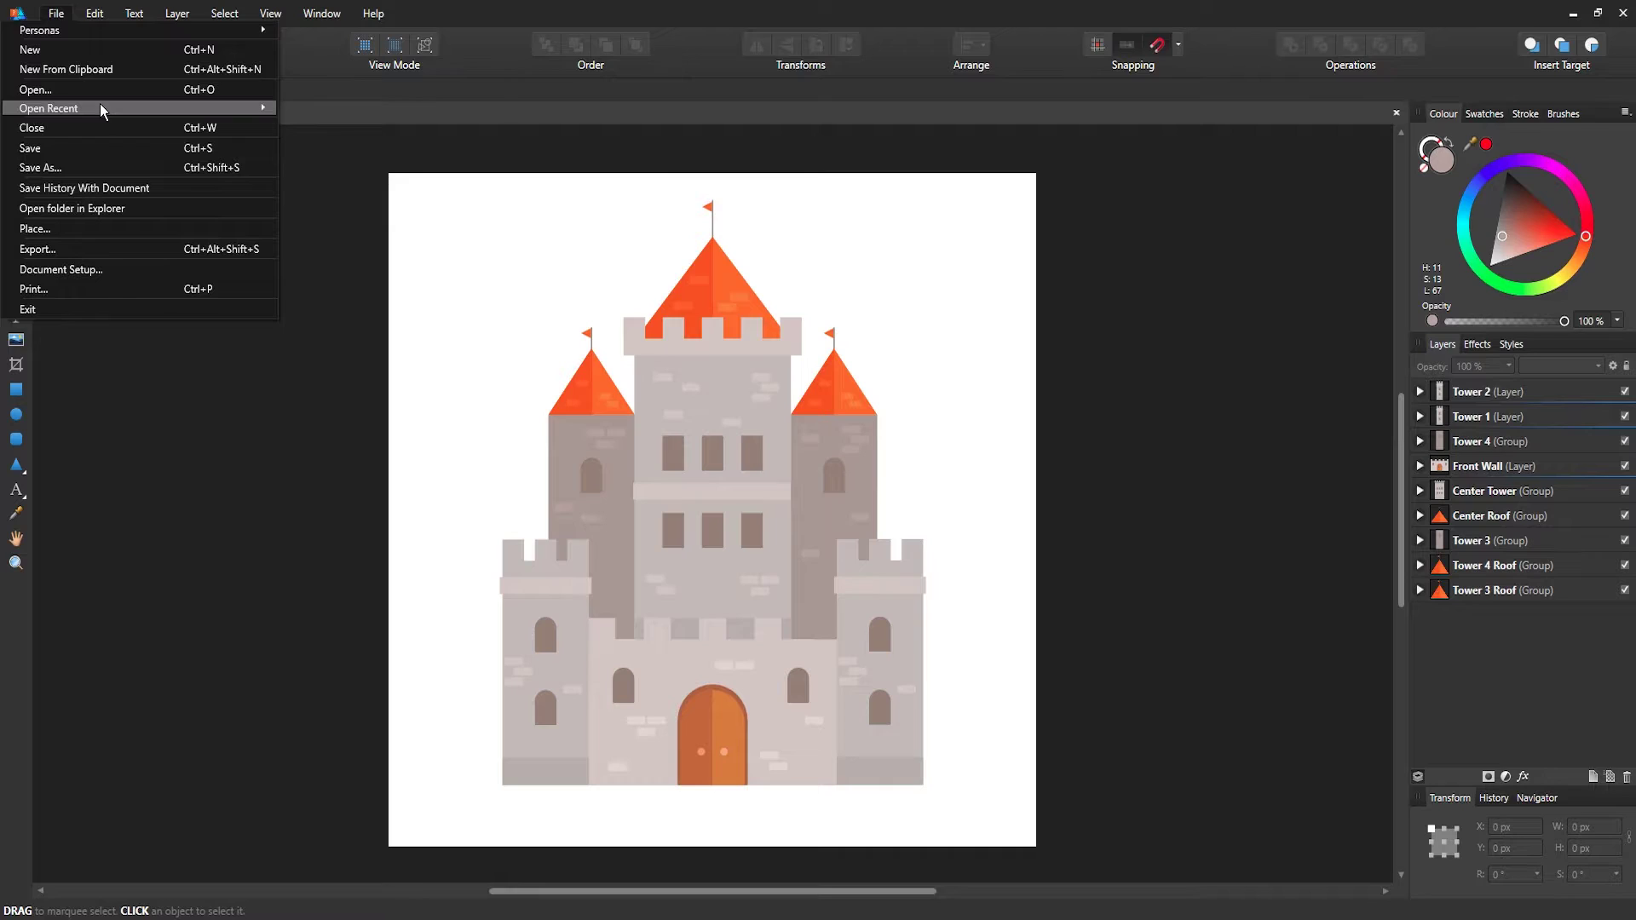
{"action": "mouse_move", "coordinate": [99, 109]}
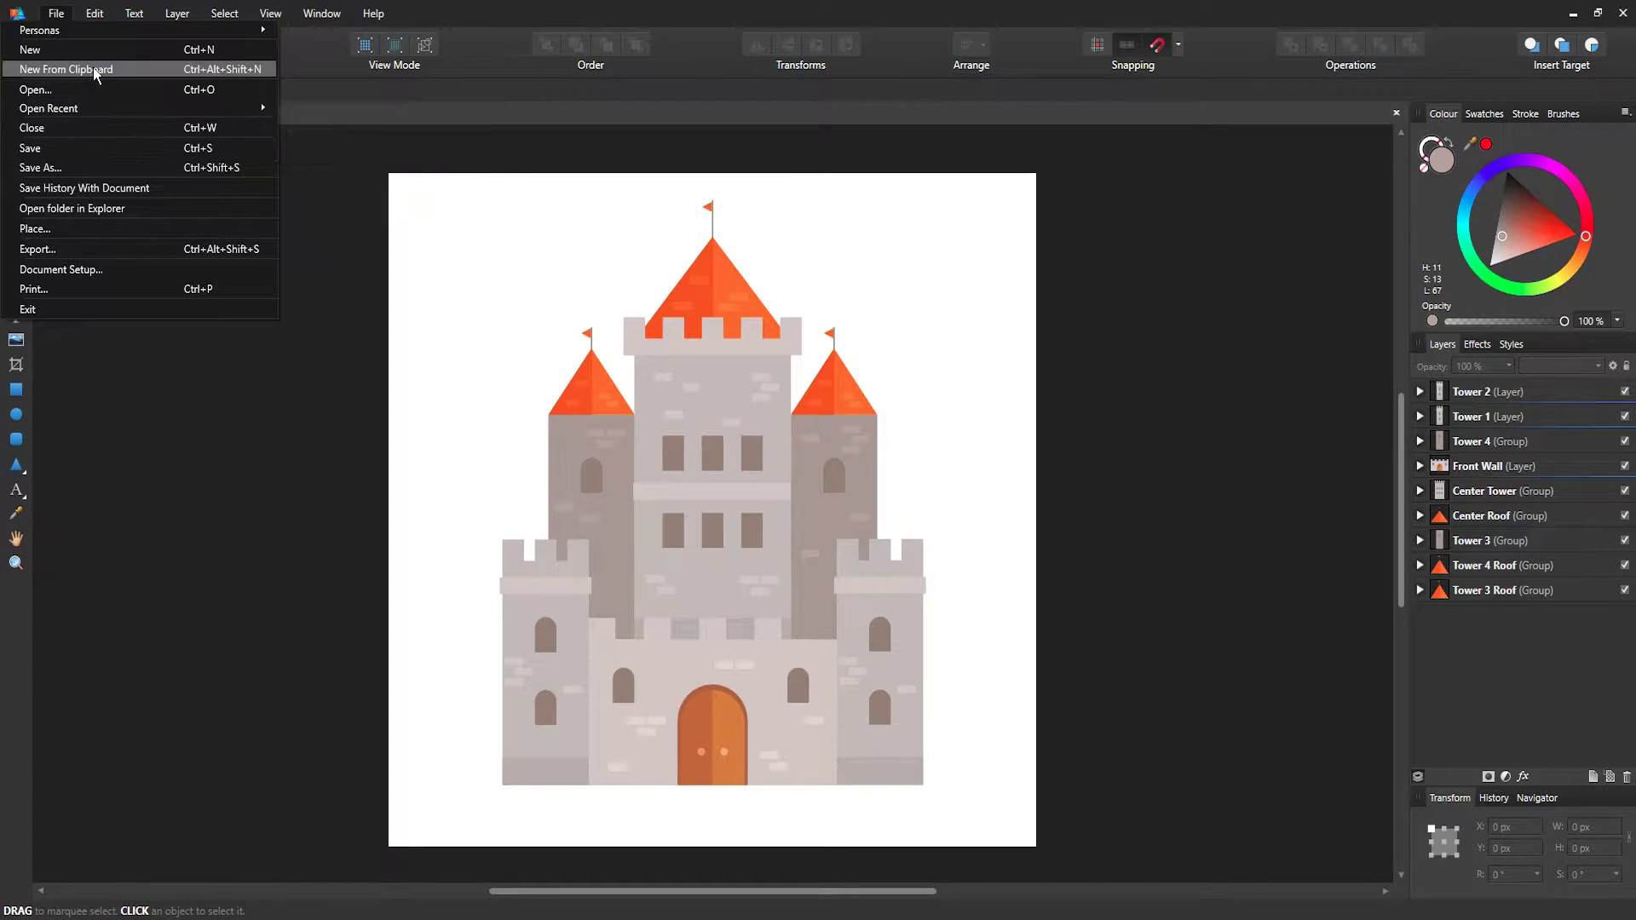
{"action": "mouse_move", "coordinate": [89, 19]}
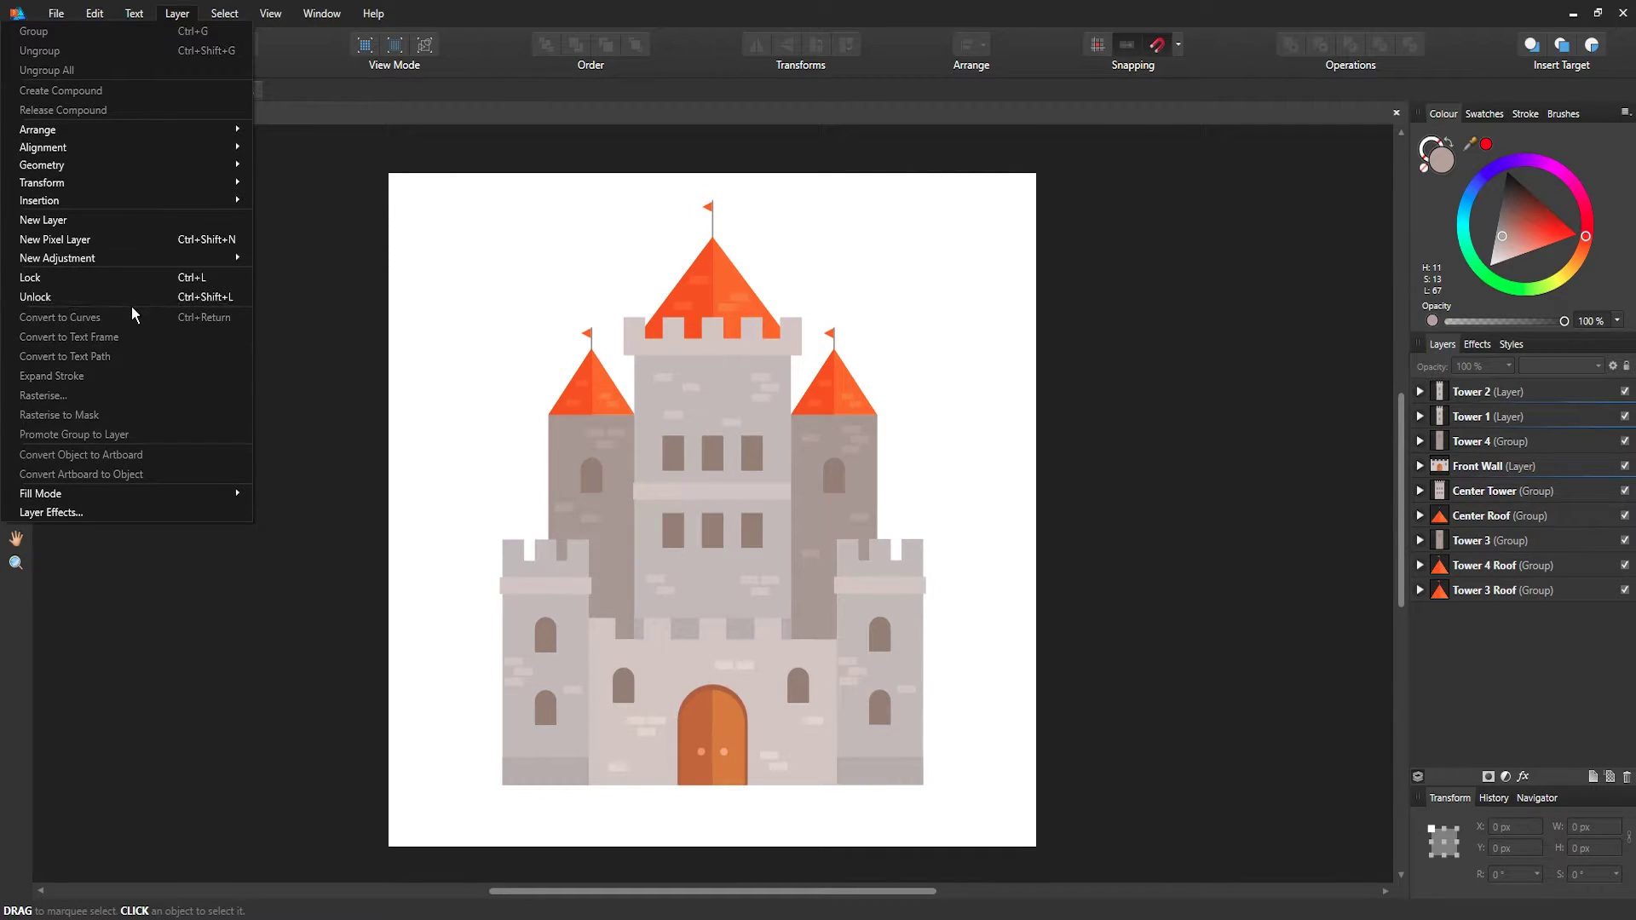
{"action": "mouse_move", "coordinate": [224, 13]}
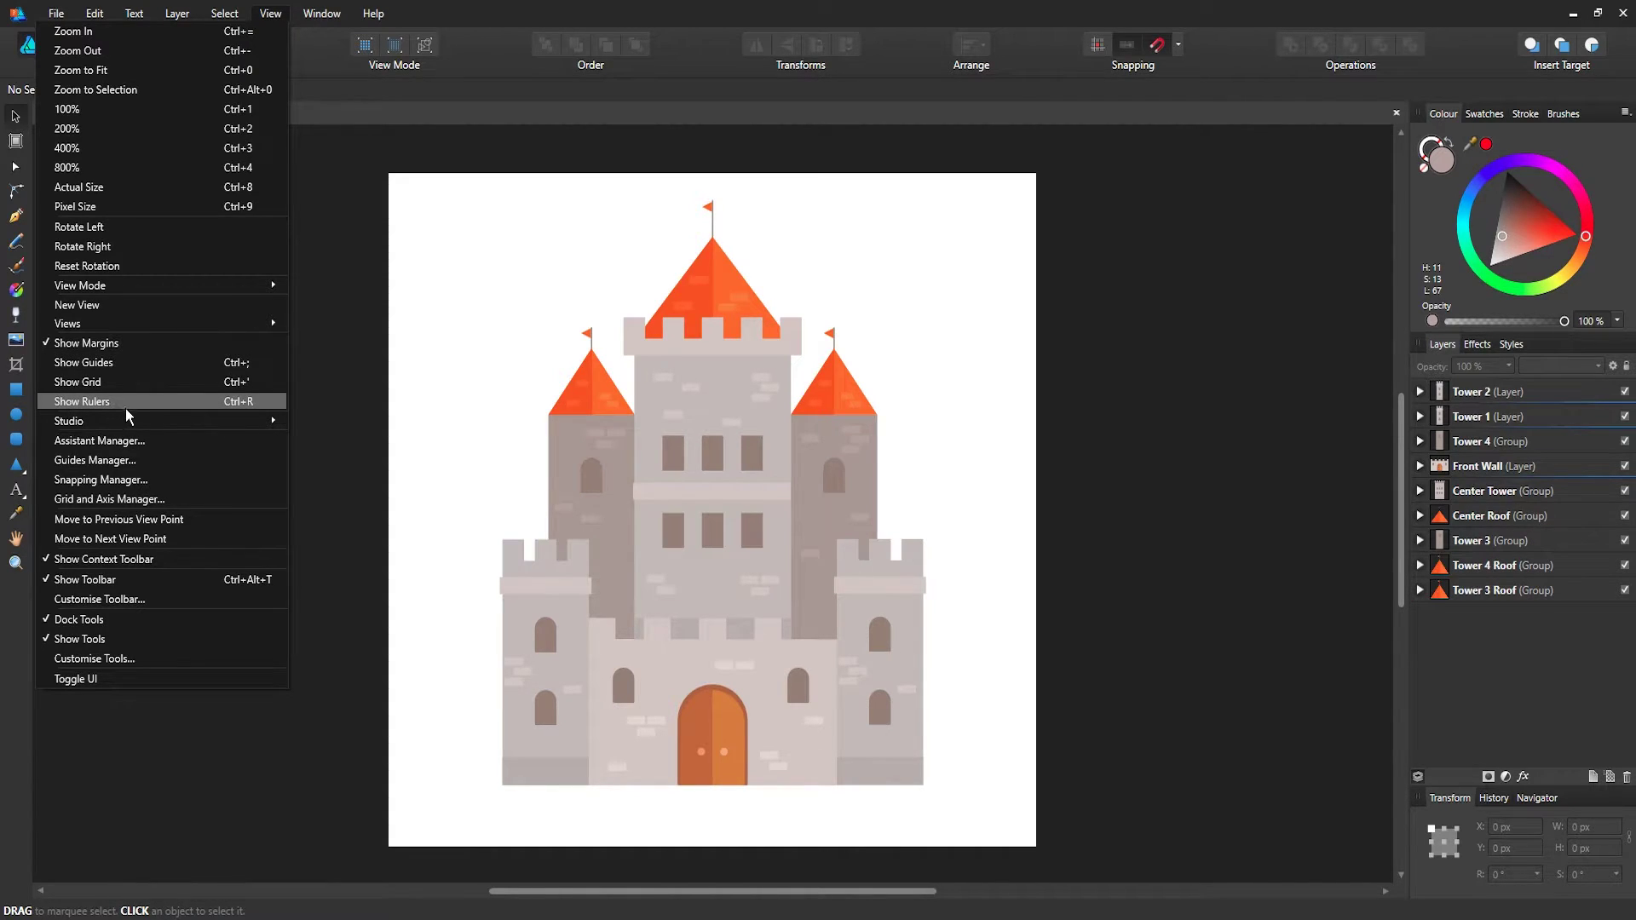
Step: Look over the Show Rulers and Studio panel options in the View menu
{"action": "mouse_move", "coordinate": [140, 418]}
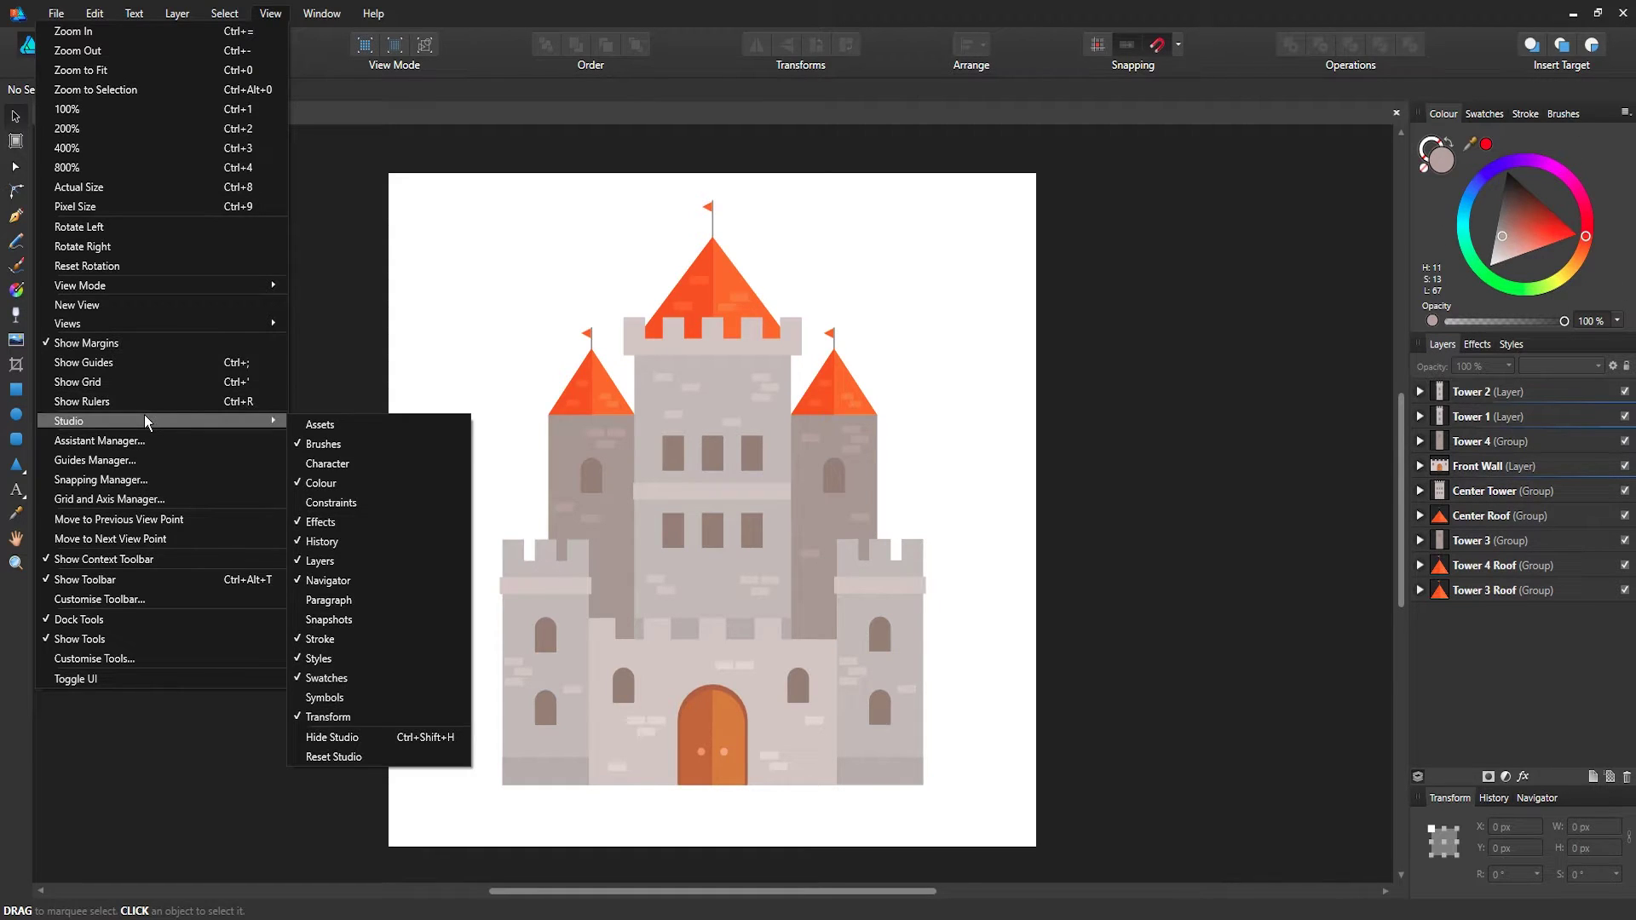
Step: Close the menus, pan the castle back into view, and glance at Effects before returning to Layers
{"action": "left_click", "coordinate": [1402, 156]}
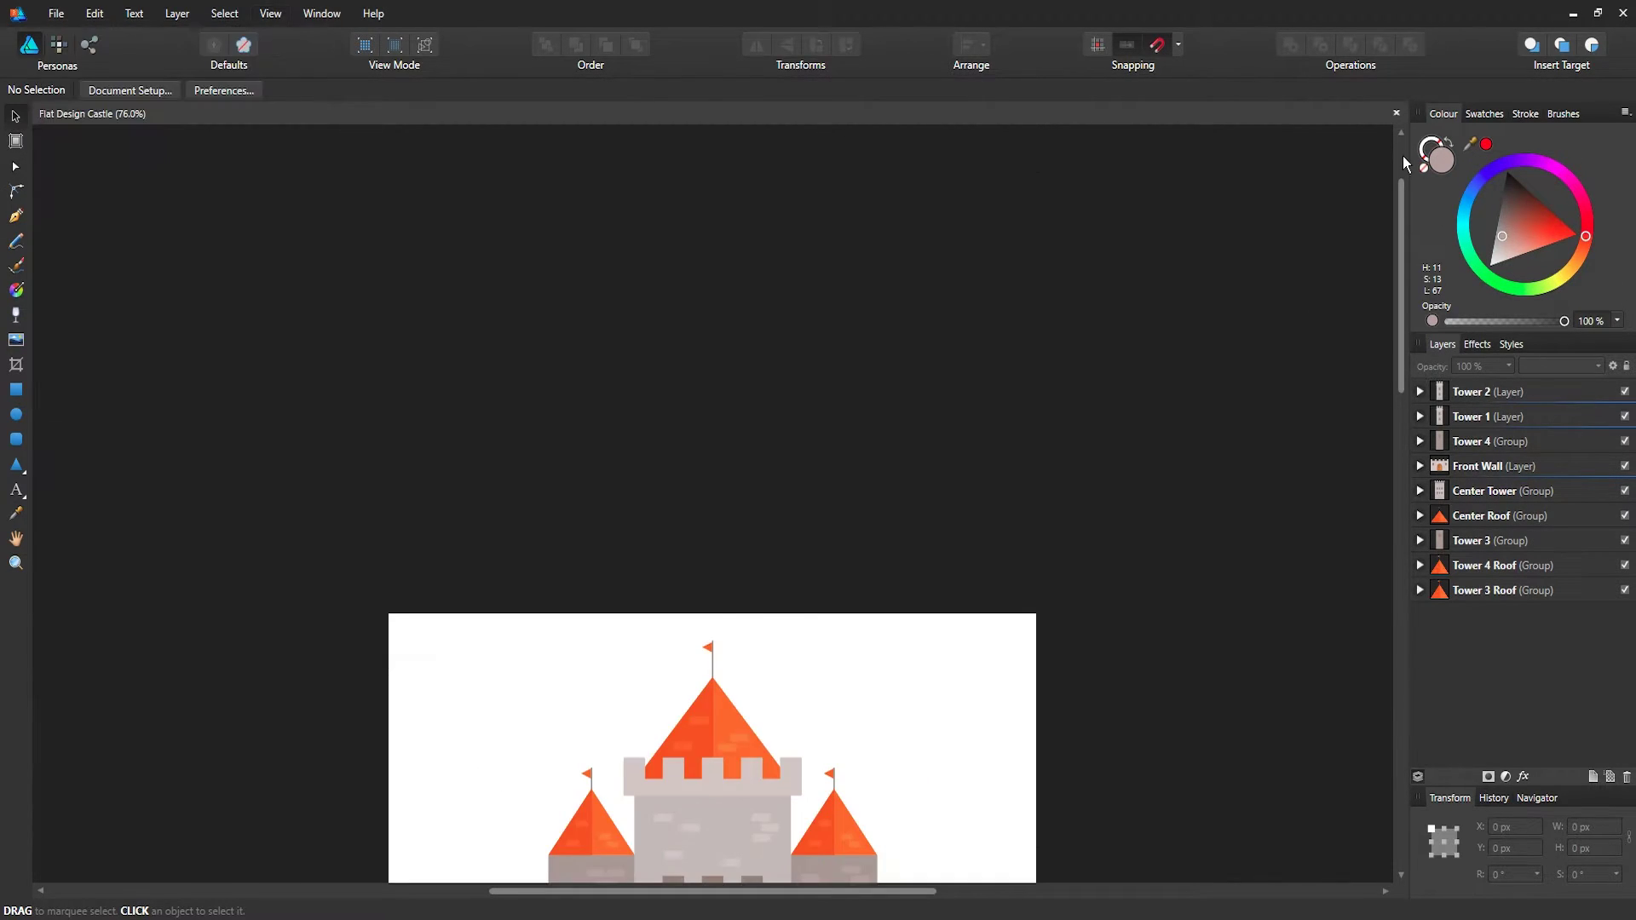
{"action": "scroll", "coordinate": [1257, 348], "scroll_direction": "down", "scroll_amount": 5}
{"action": "scroll", "coordinate": [1255, 351], "scroll_direction": "up", "scroll_amount": 6}
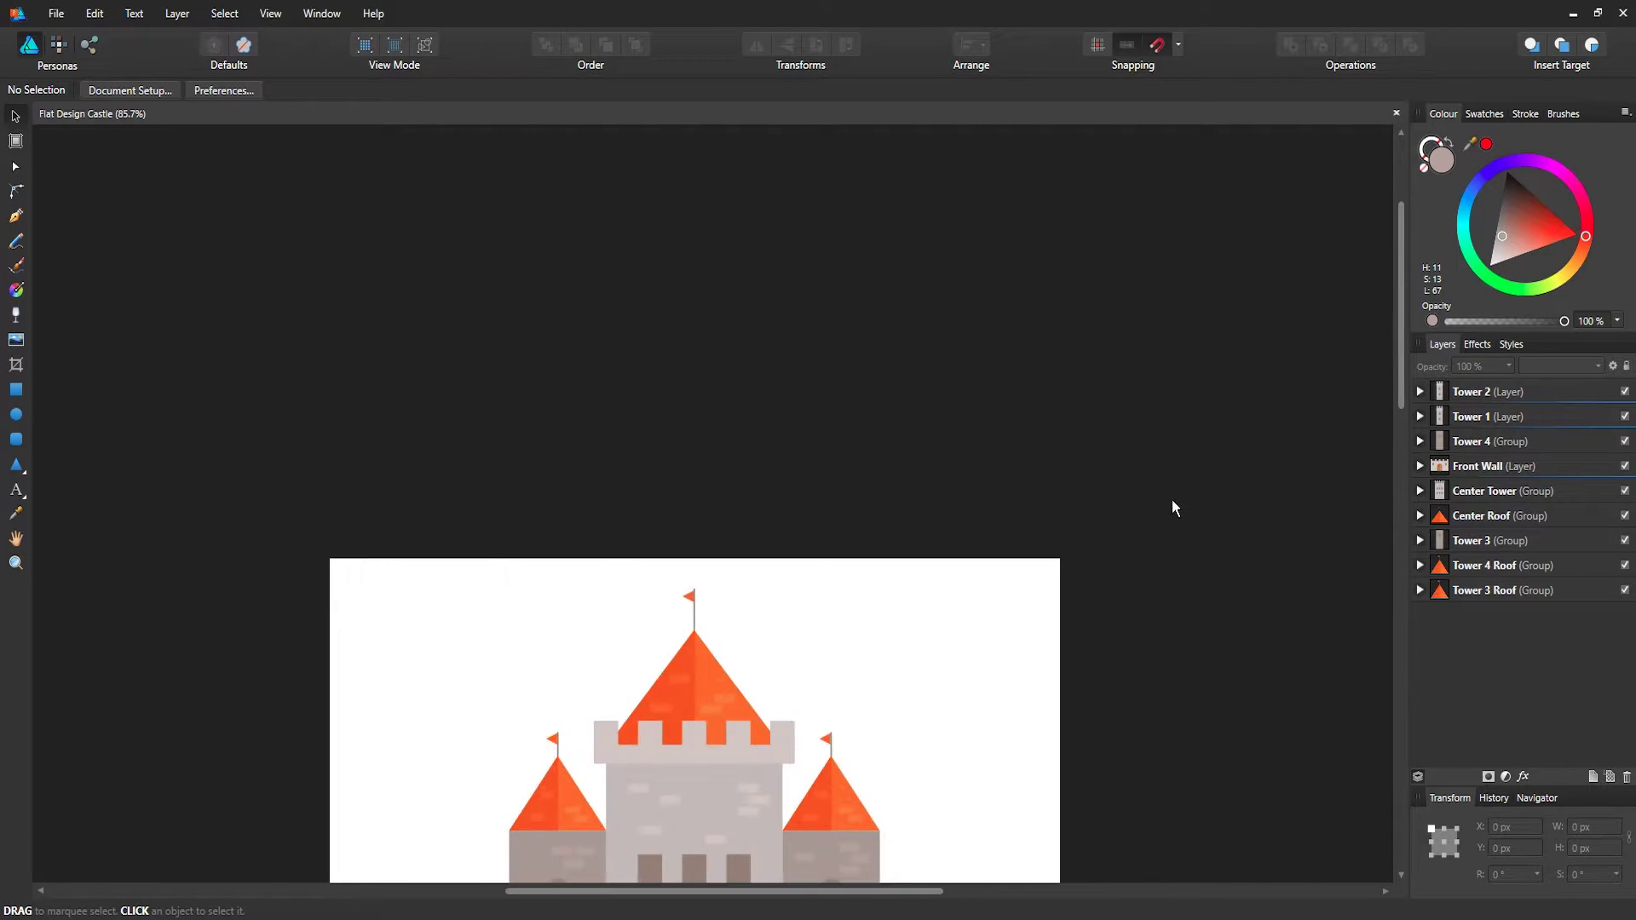
{"action": "left_click_drag", "start_coordinate": [1173, 508], "coordinate": [1203, 144]}
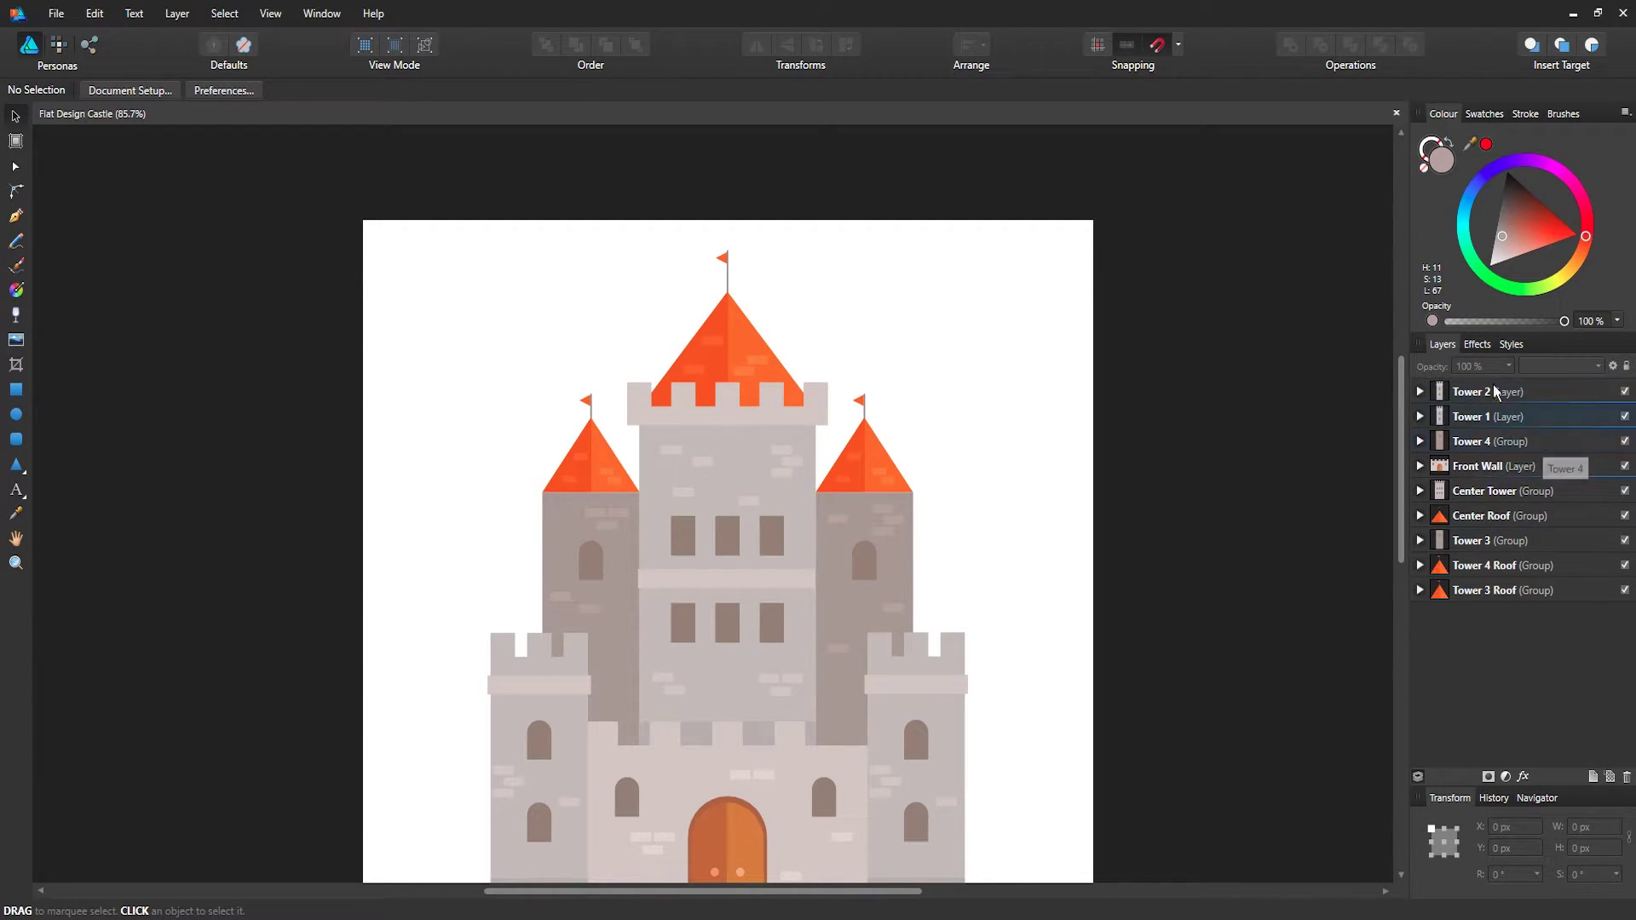
{"action": "left_click", "coordinate": [1478, 345]}
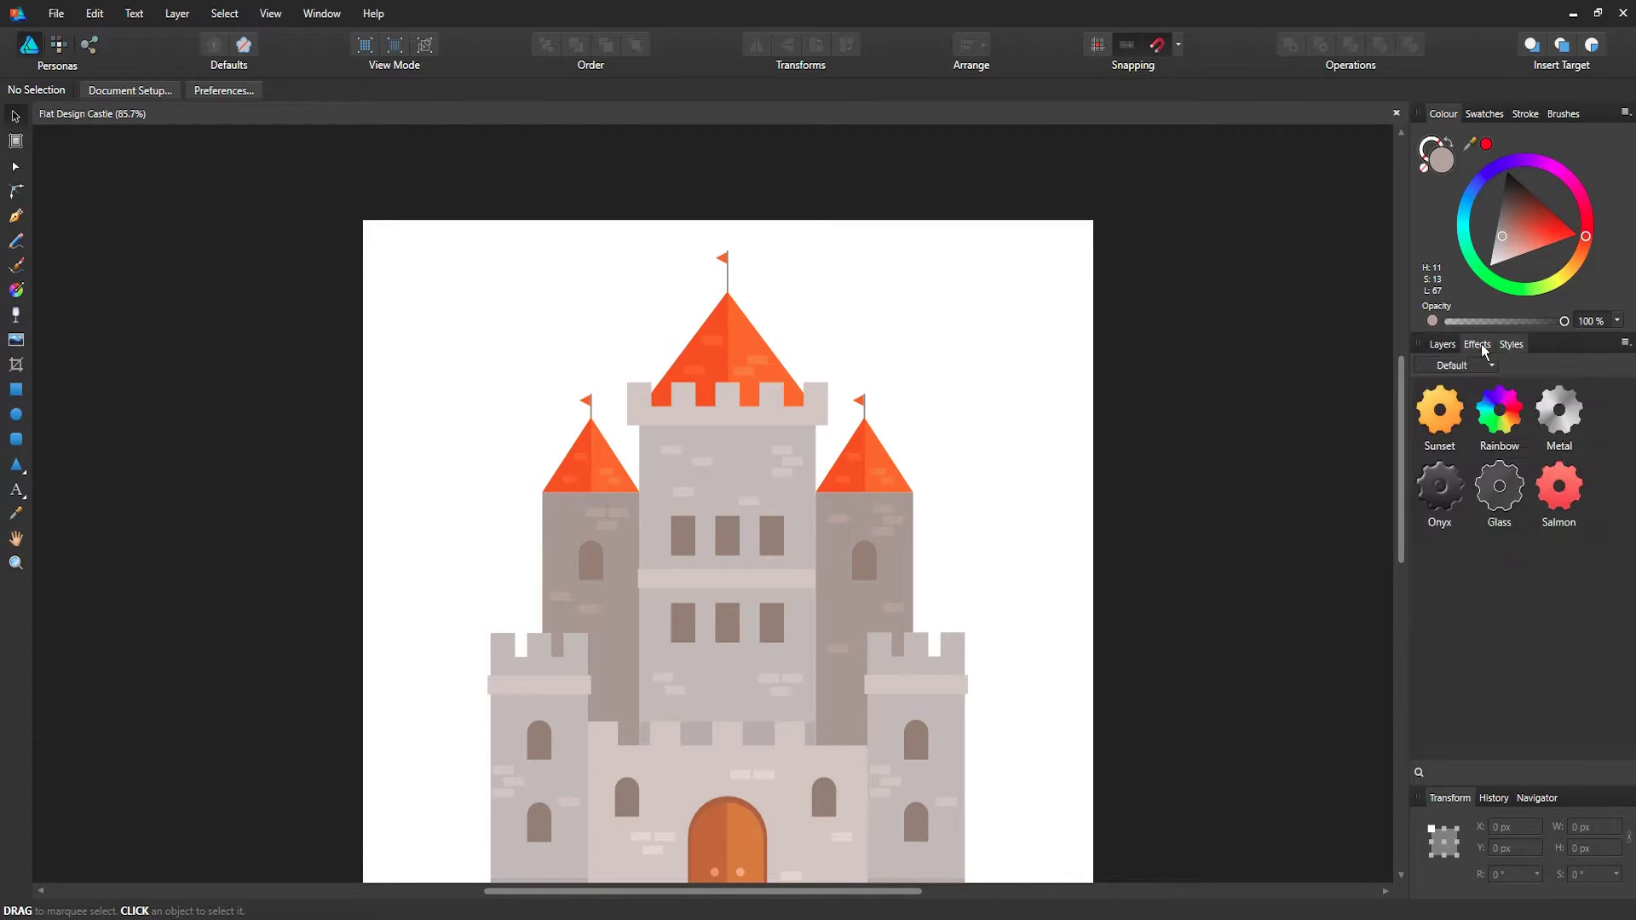
{"action": "left_click", "coordinate": [1443, 344]}
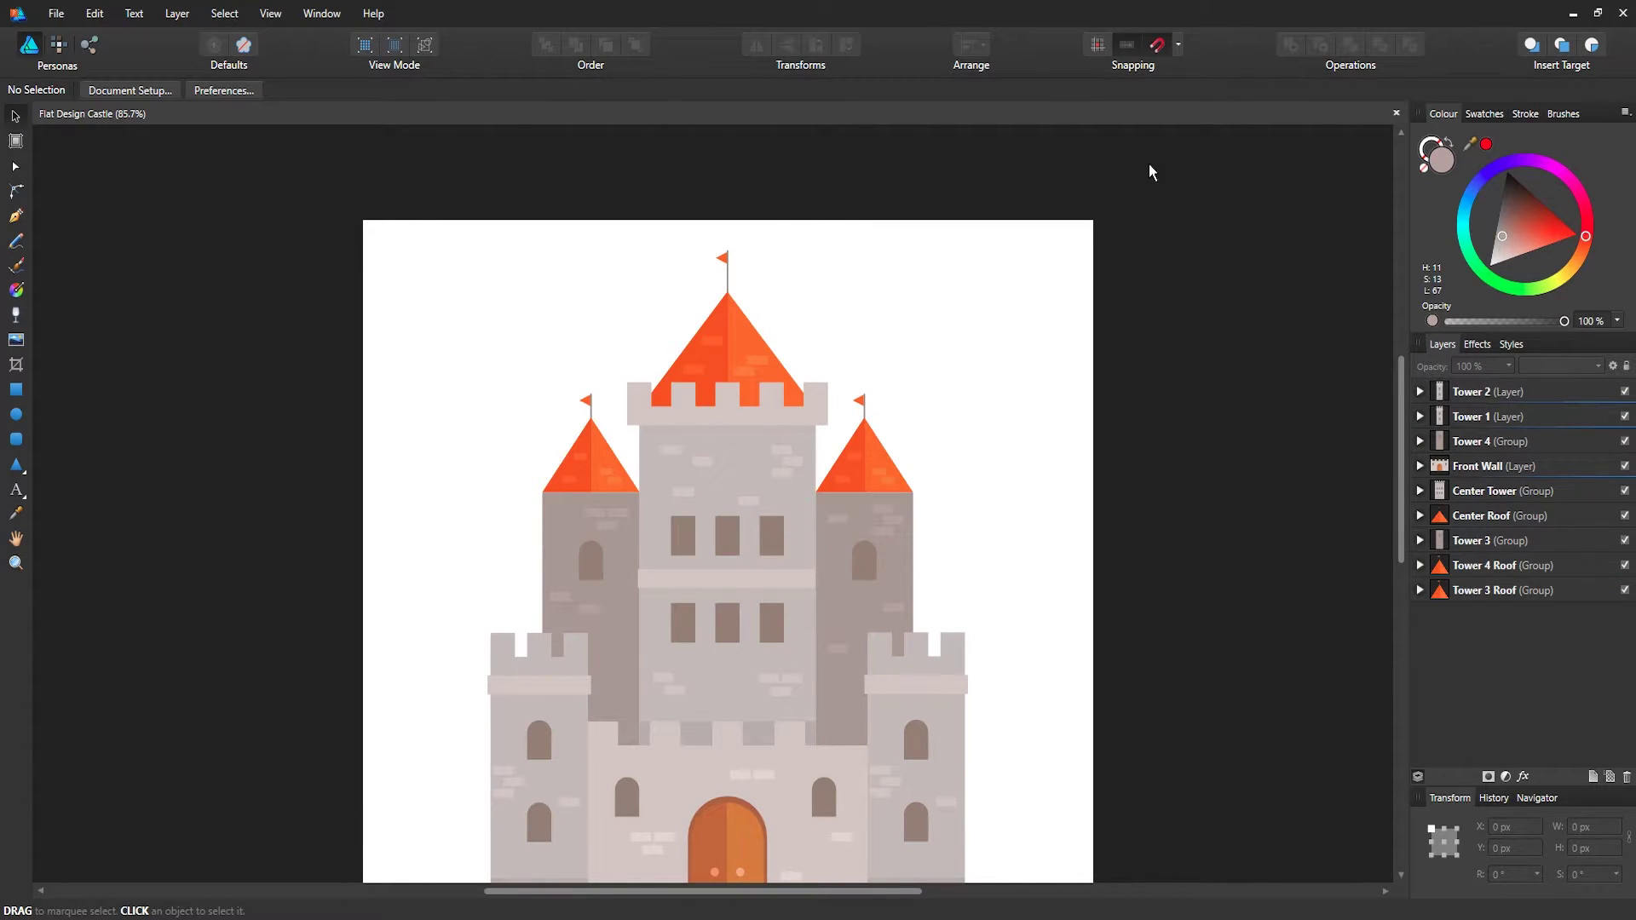
{"action": "left_click", "coordinate": [270, 13]}
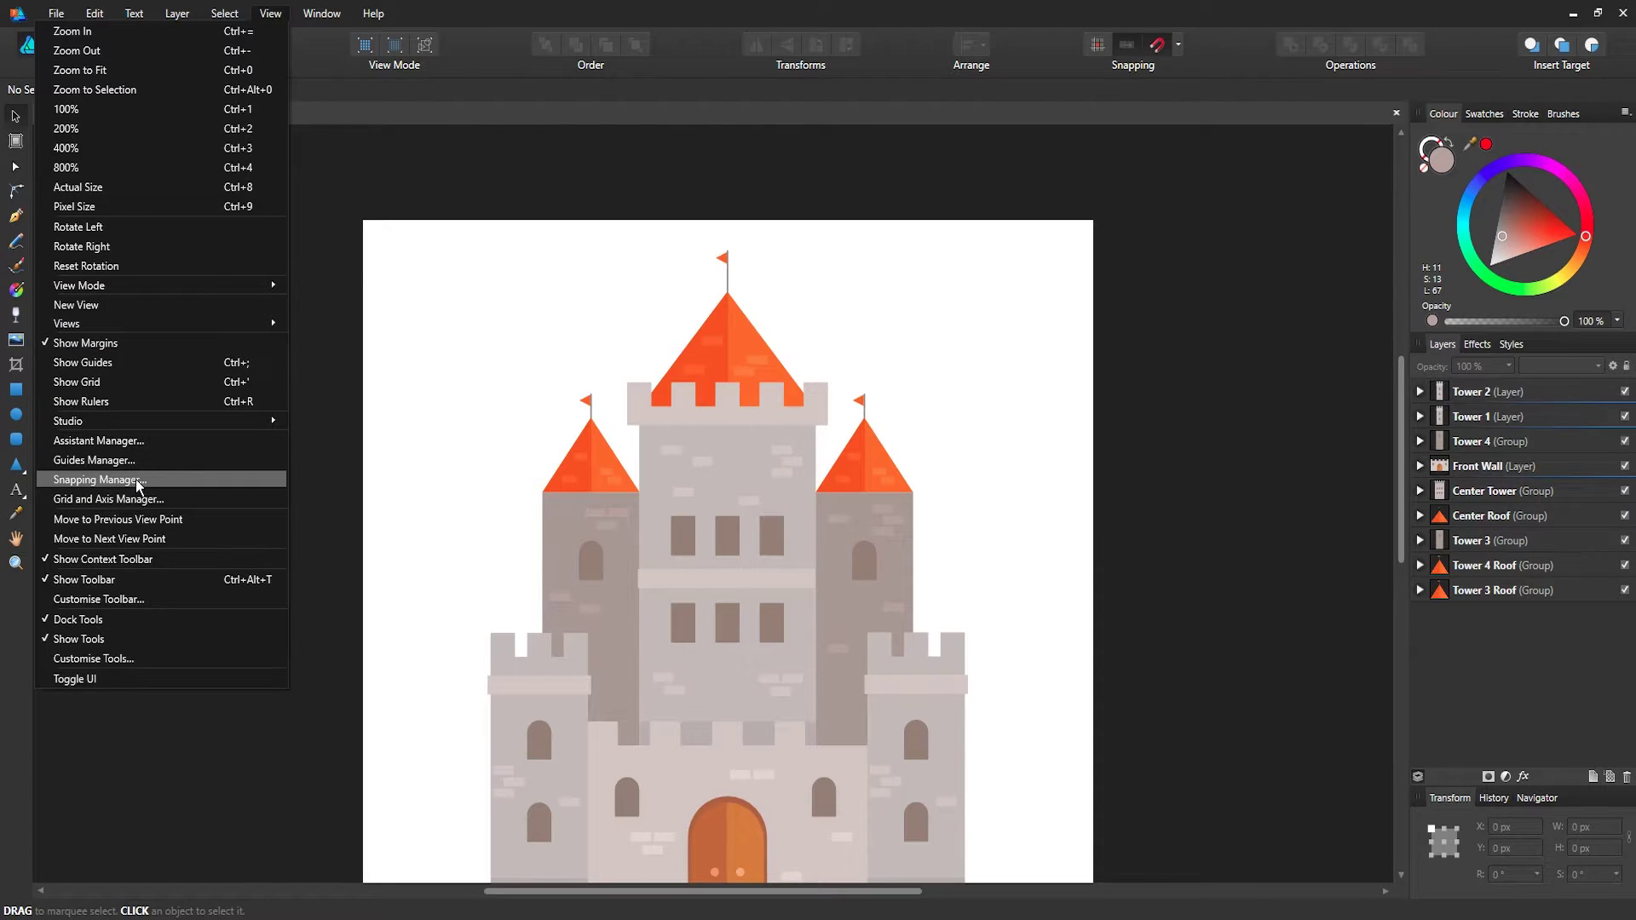
{"action": "mouse_move", "coordinate": [310, 17]}
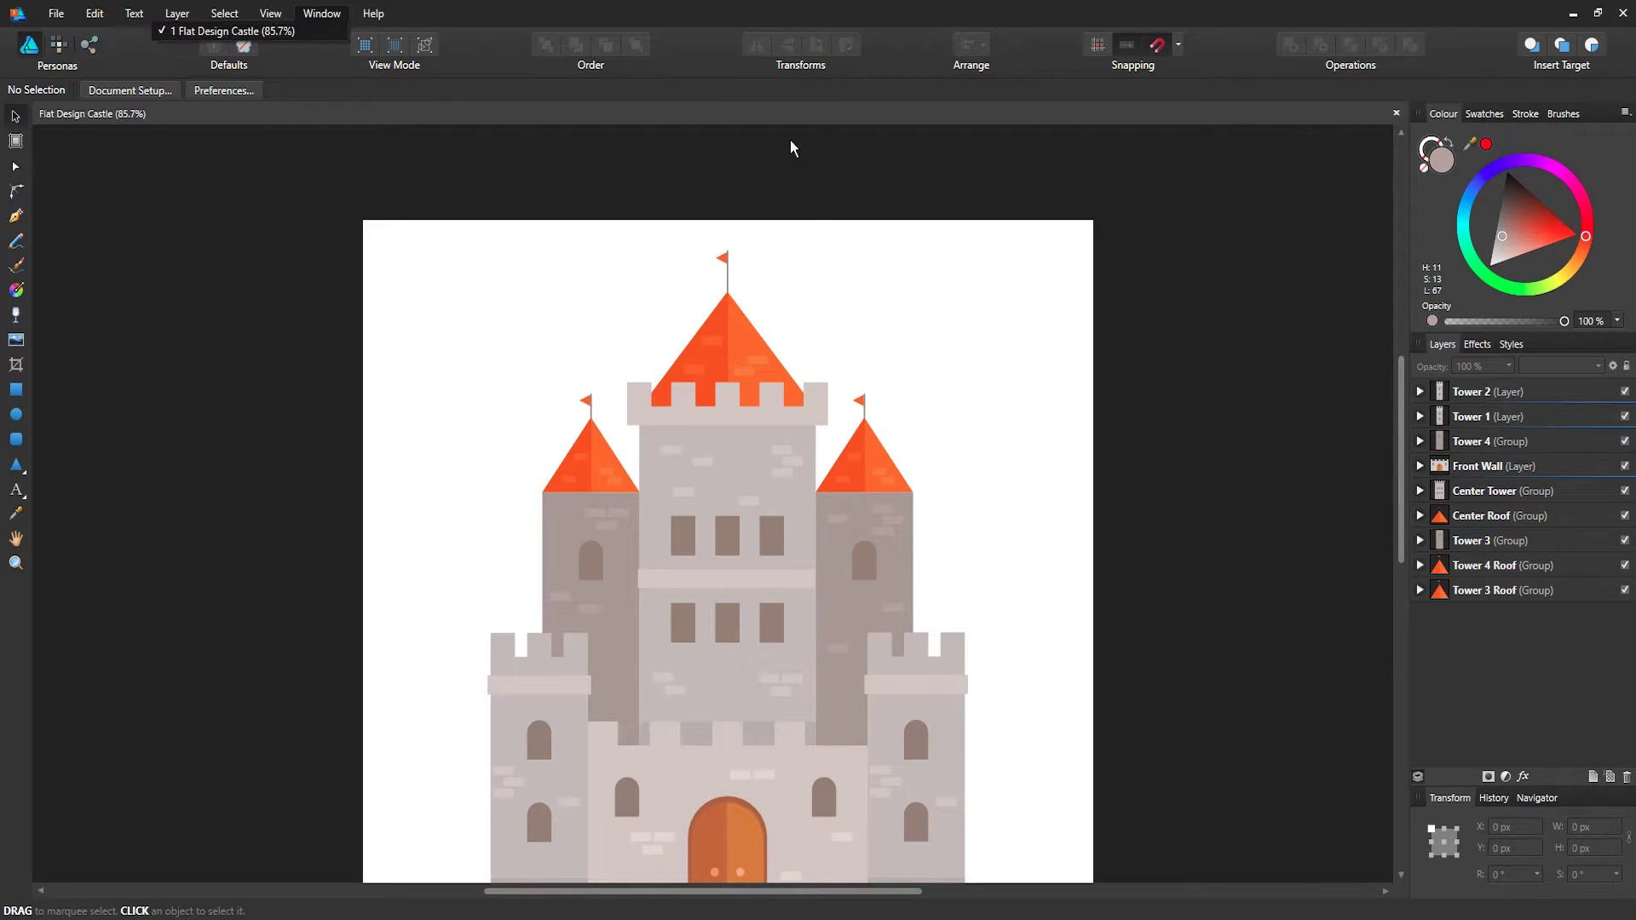
{"action": "left_click", "coordinate": [455, 10]}
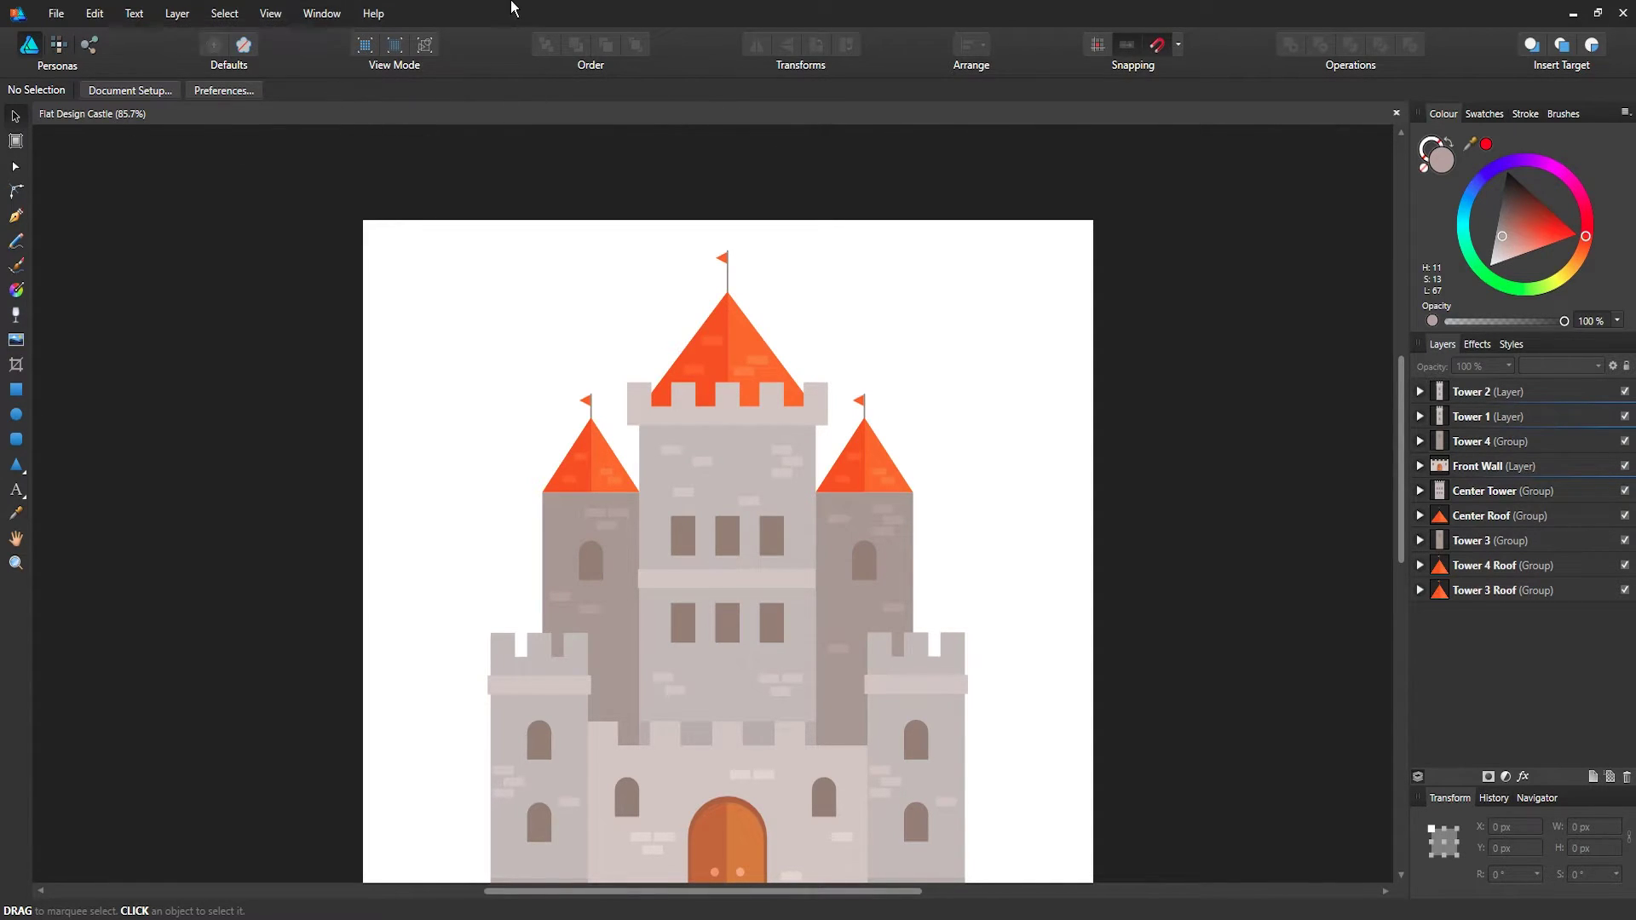
{"action": "left_click", "coordinate": [373, 17]}
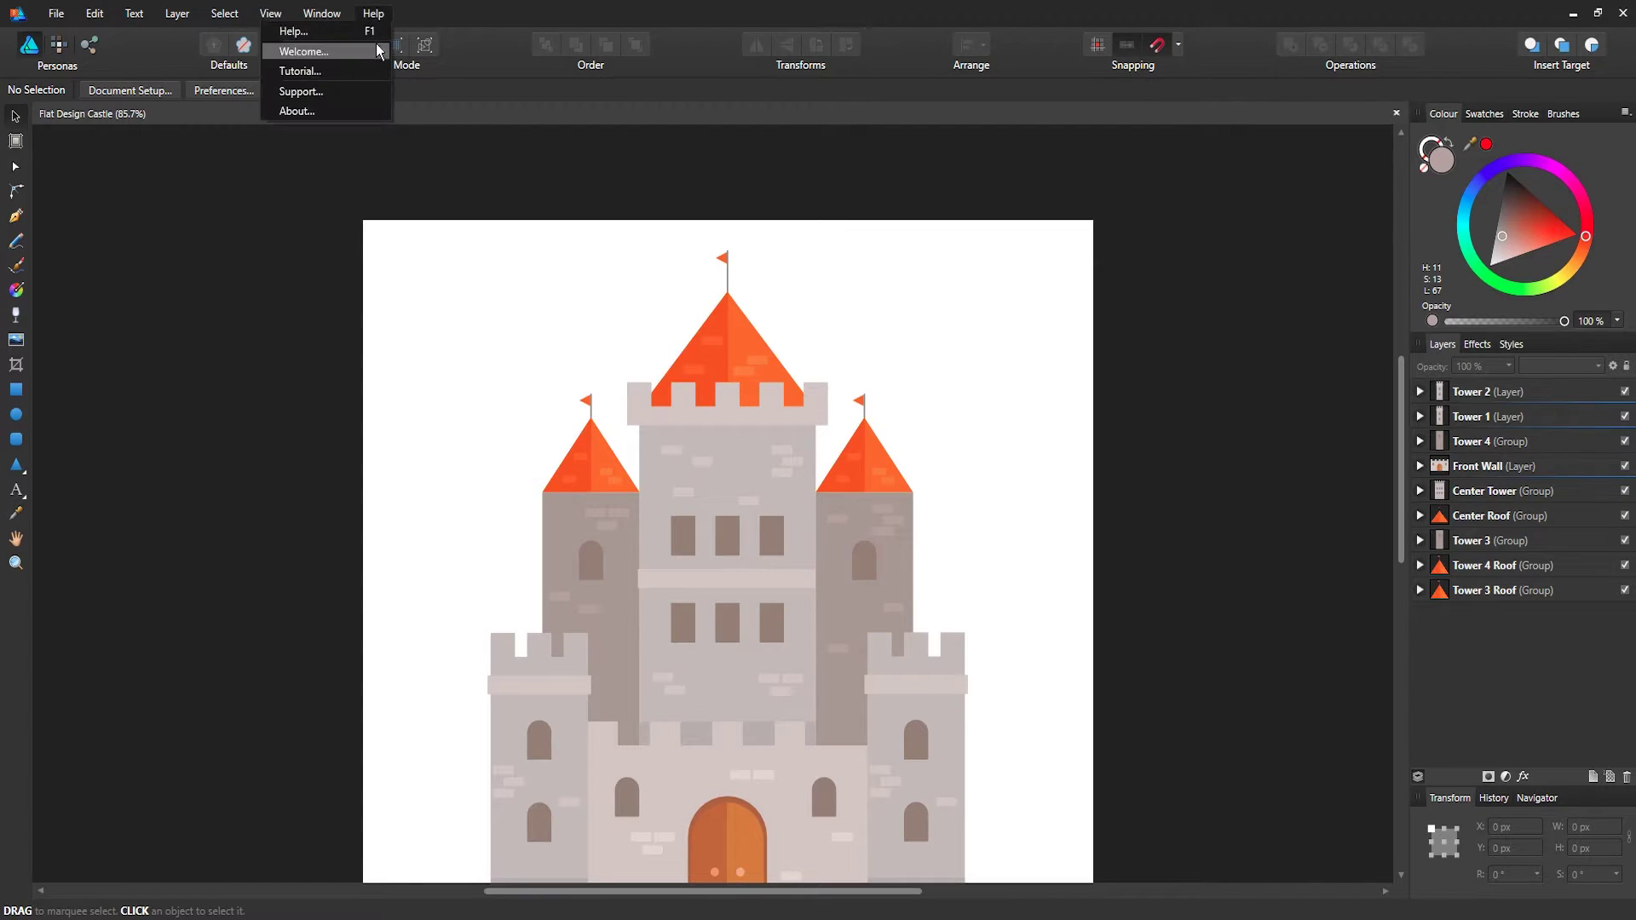
{"action": "left_click", "coordinate": [363, 148]}
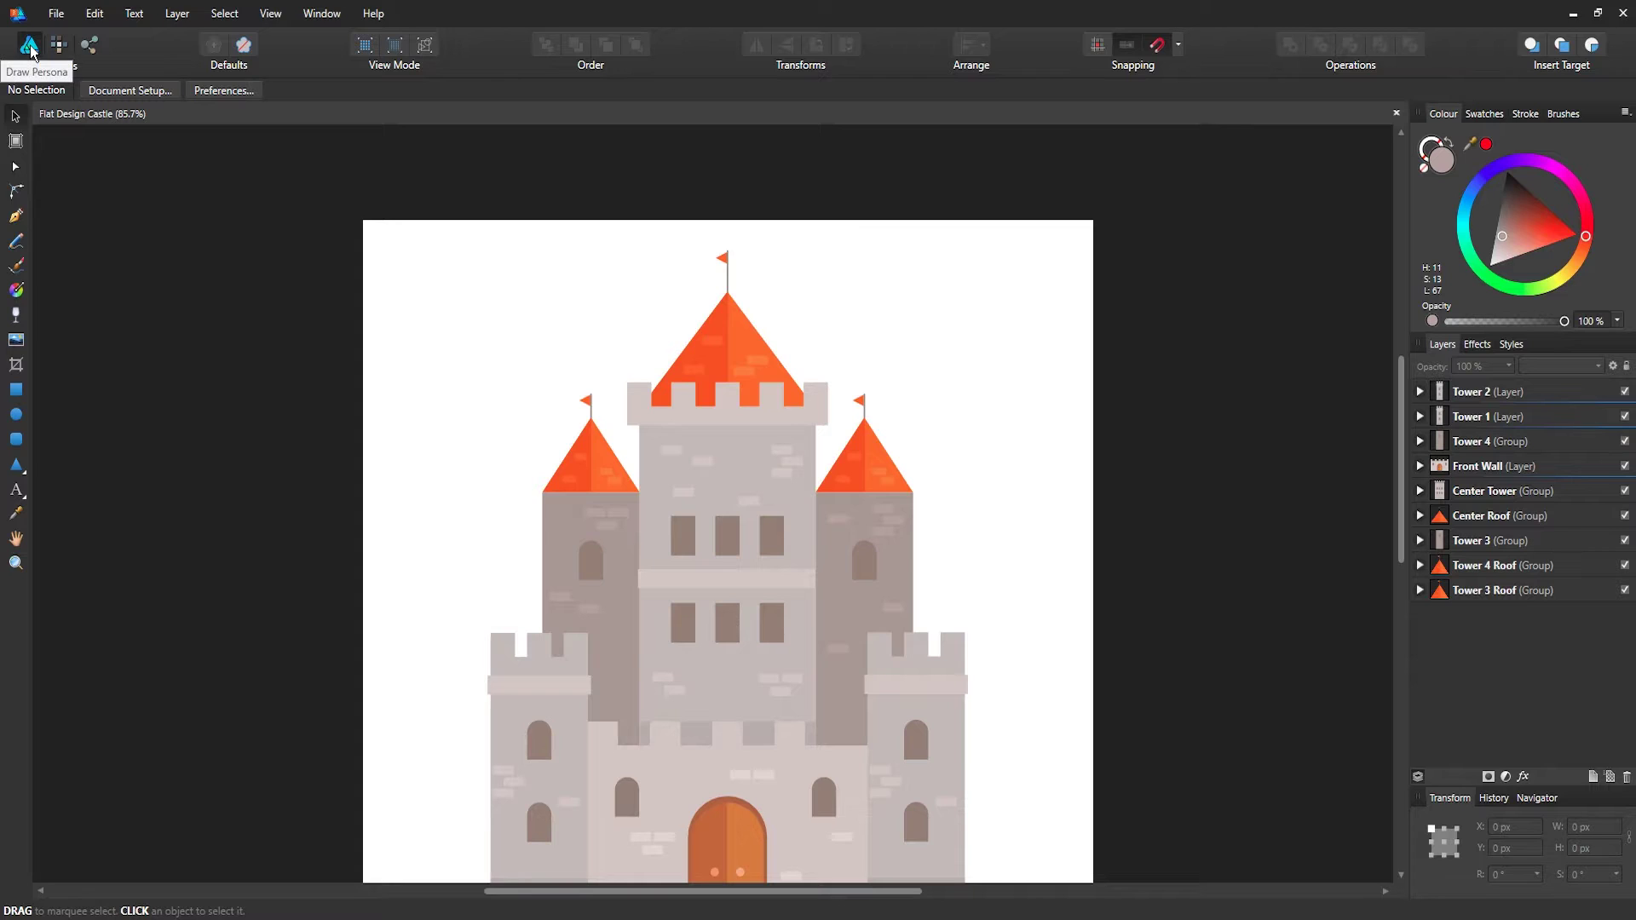
Step: Pan the canvas with the Hand tool so the whole castle, including door and base, shows
{"action": "key", "text": "space"}
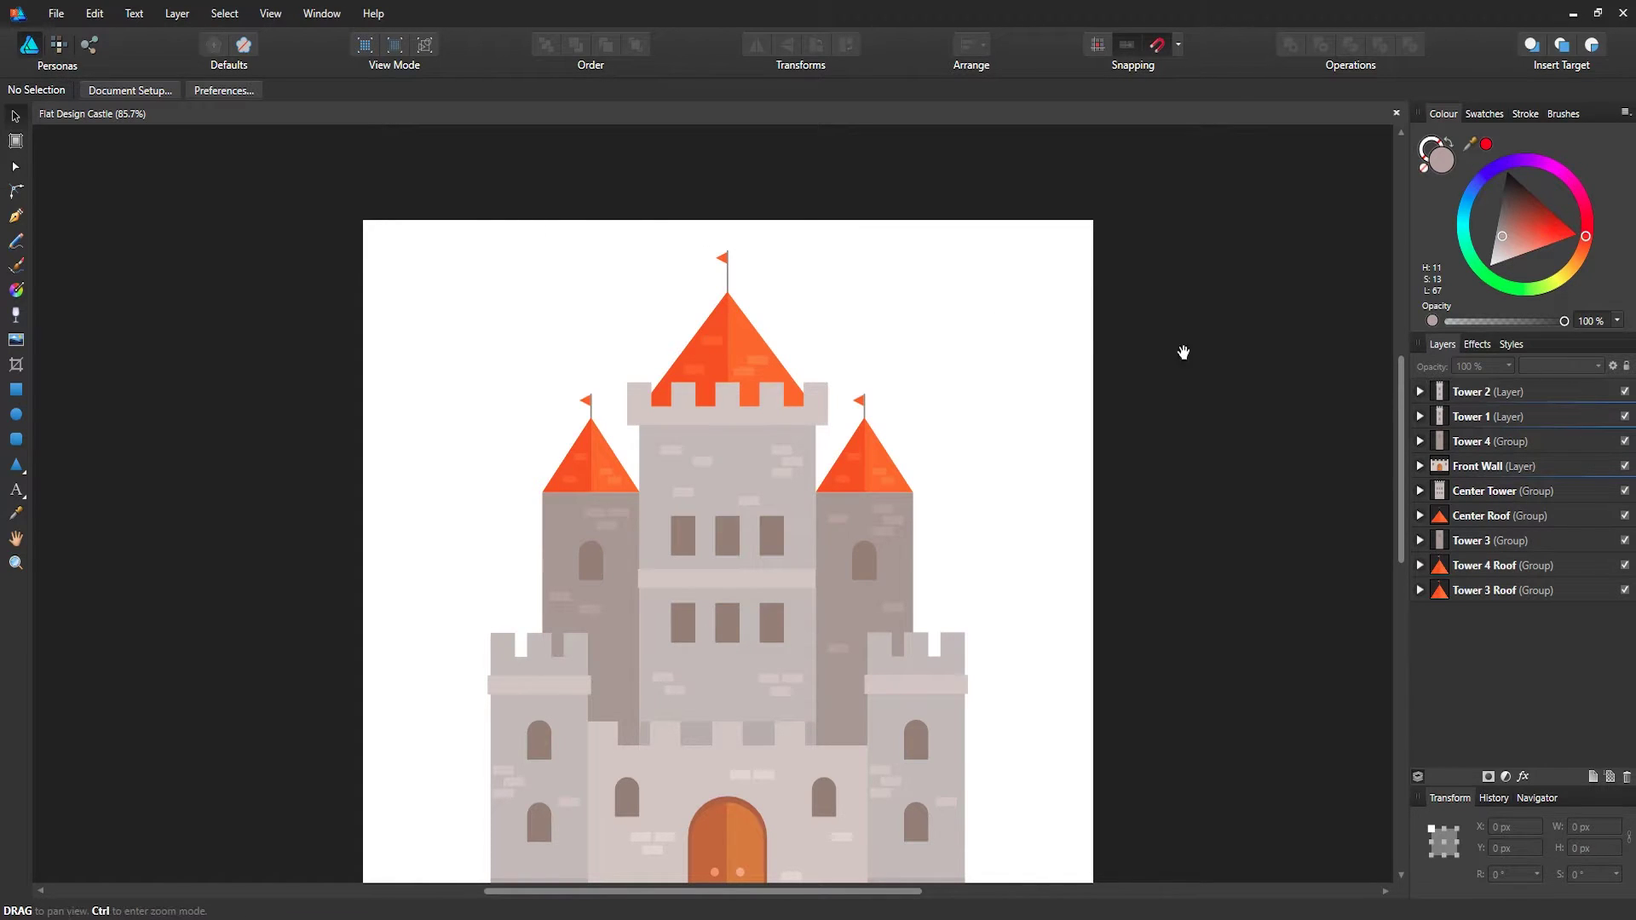
{"action": "mouse_move", "coordinate": [1182, 347]}
{"action": "left_mouse_down"}
{"action": "mouse_move", "coordinate": [1208, 236]}
{"action": "mouse_move", "coordinate": [1228, 235]}
{"action": "mouse_move", "coordinate": [1179, 278]}
{"action": "mouse_move", "coordinate": [1149, 351]}
{"action": "mouse_move", "coordinate": [1095, 390]}
{"action": "mouse_move", "coordinate": [1142, 372]}
{"action": "mouse_move", "coordinate": [1147, 385]}
{"action": "left_mouse_up"}
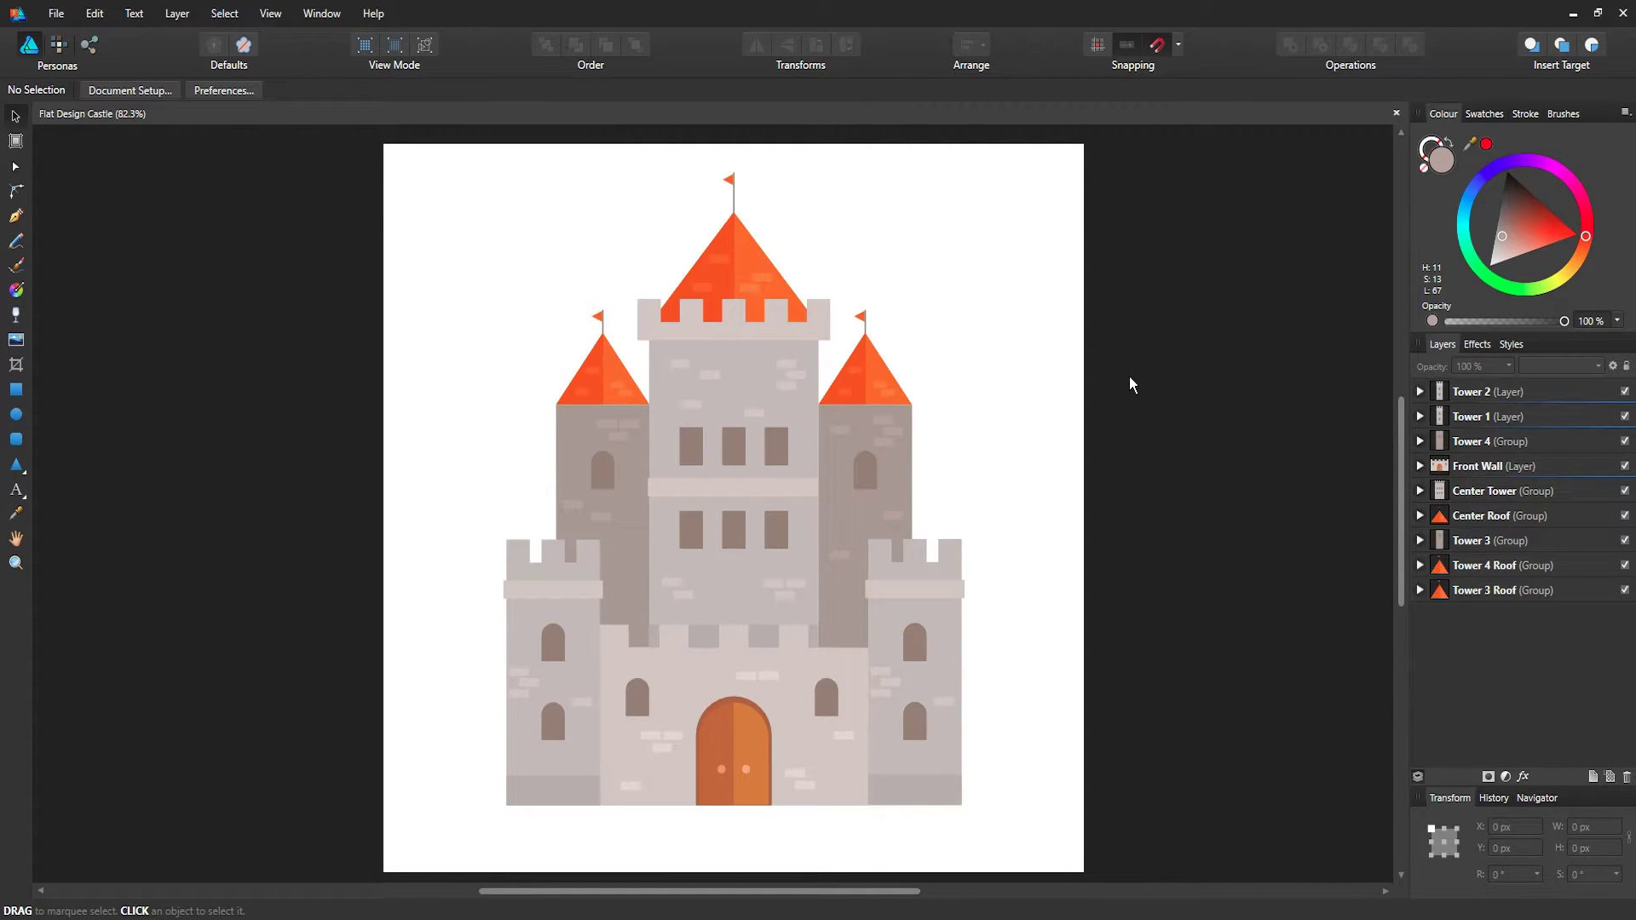
Step: Switch to the Pixel Persona
{"action": "left_click", "coordinate": [56, 46]}
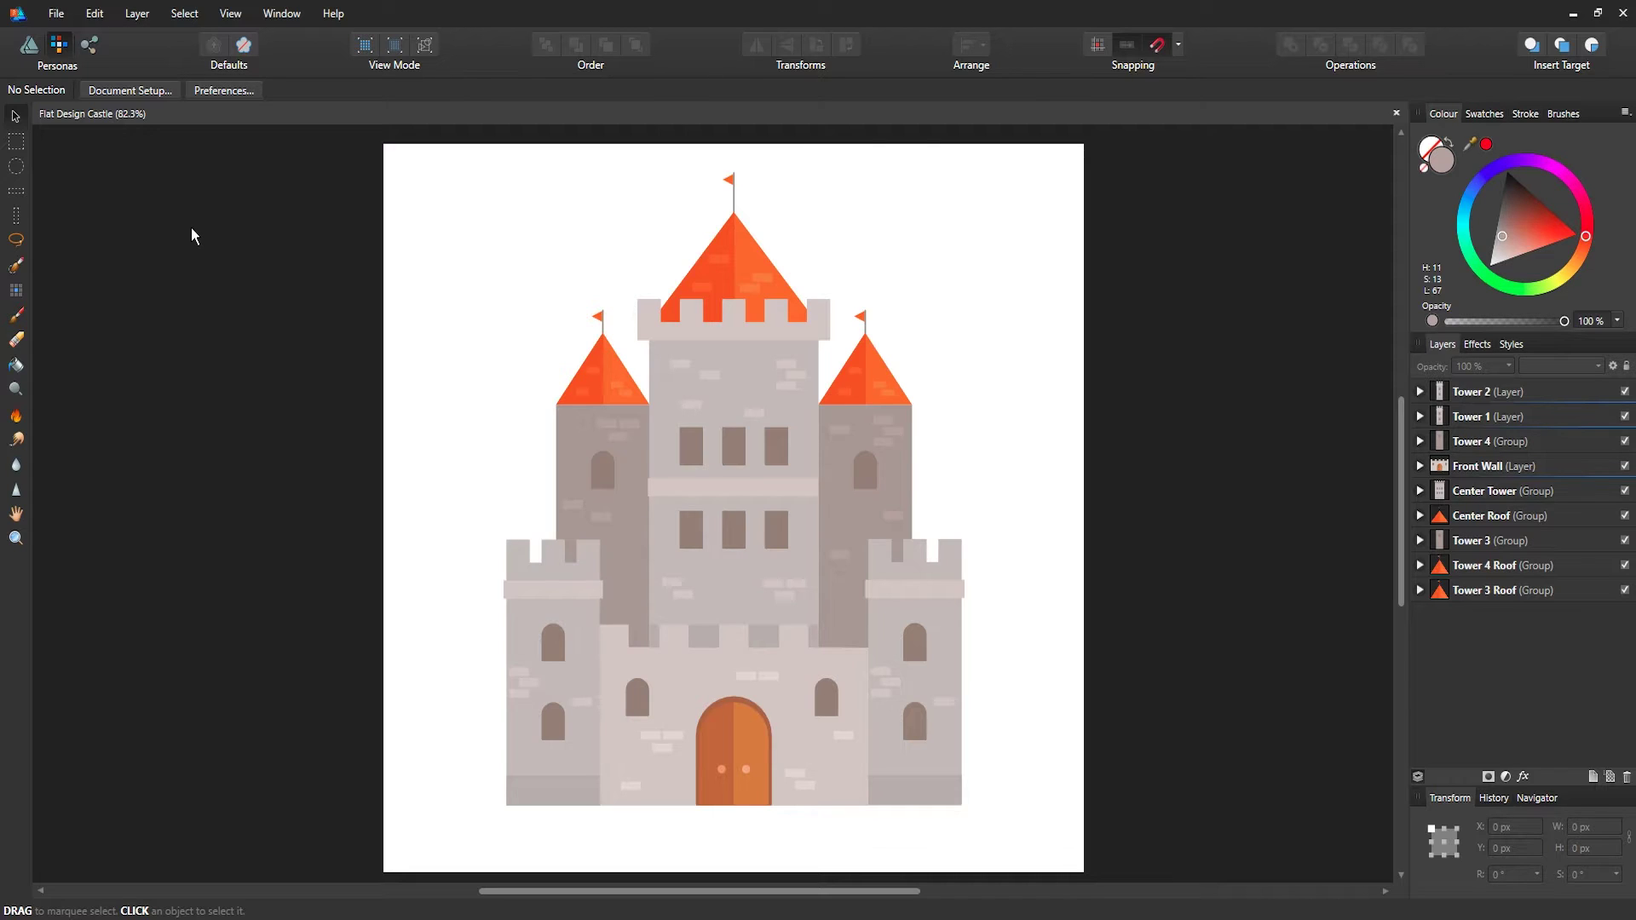
Step: Switch to the Export Persona to see the export options and slices list
{"action": "left_click", "coordinate": [88, 47]}
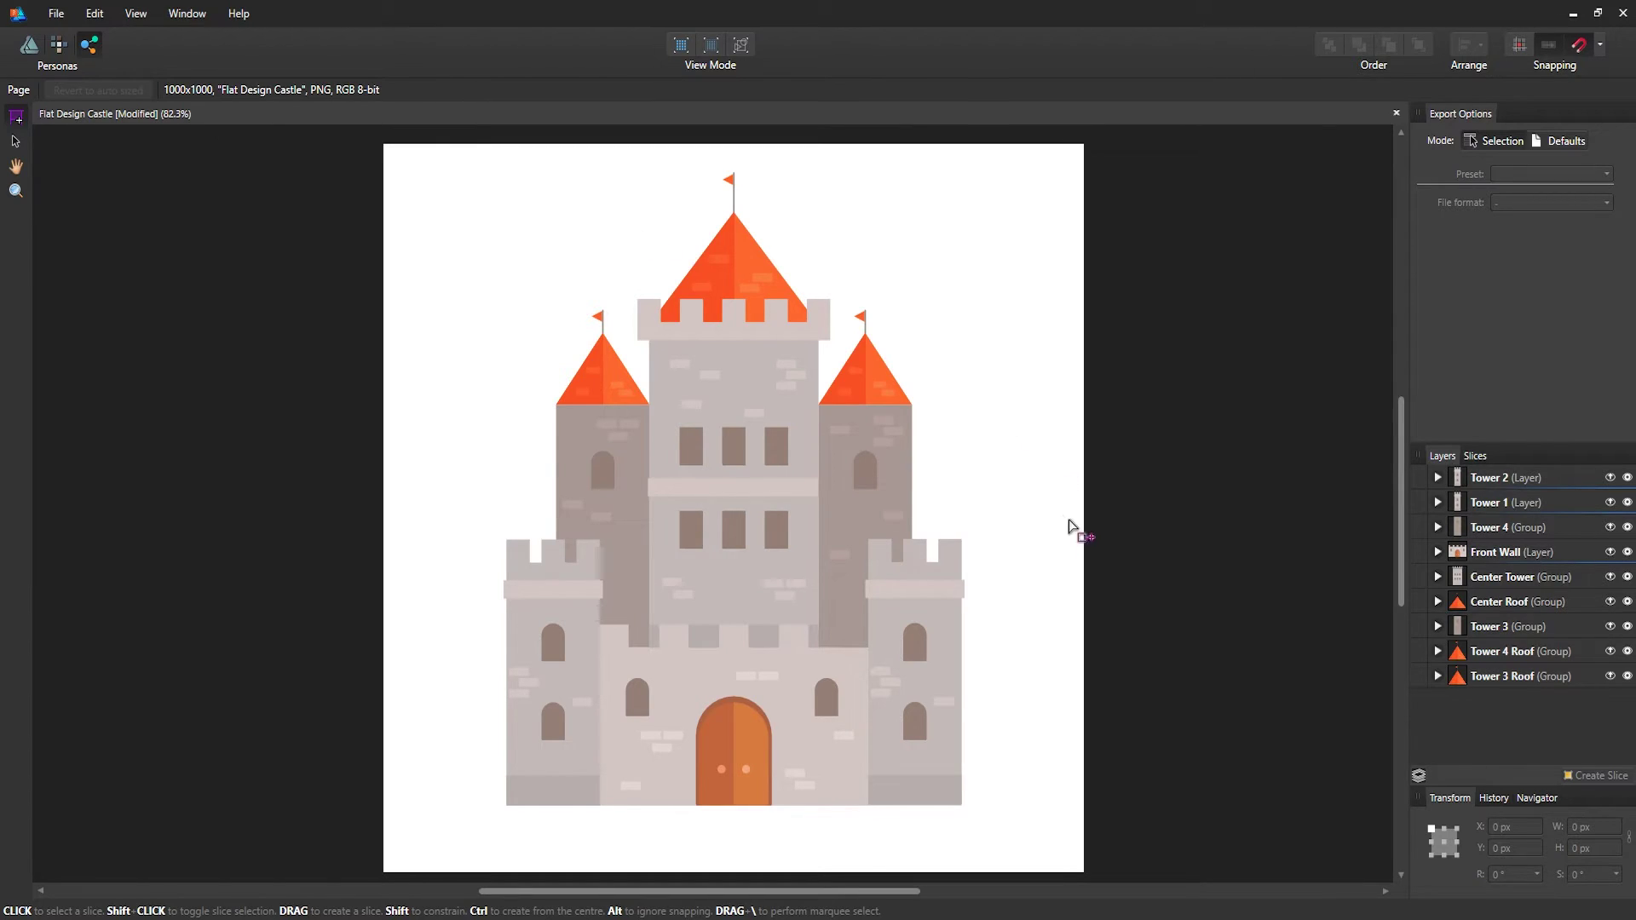
Step: Return to the Designer Persona and view the snapping options, enabled at screen tolerance 8
{"action": "left_click", "coordinate": [32, 53]}
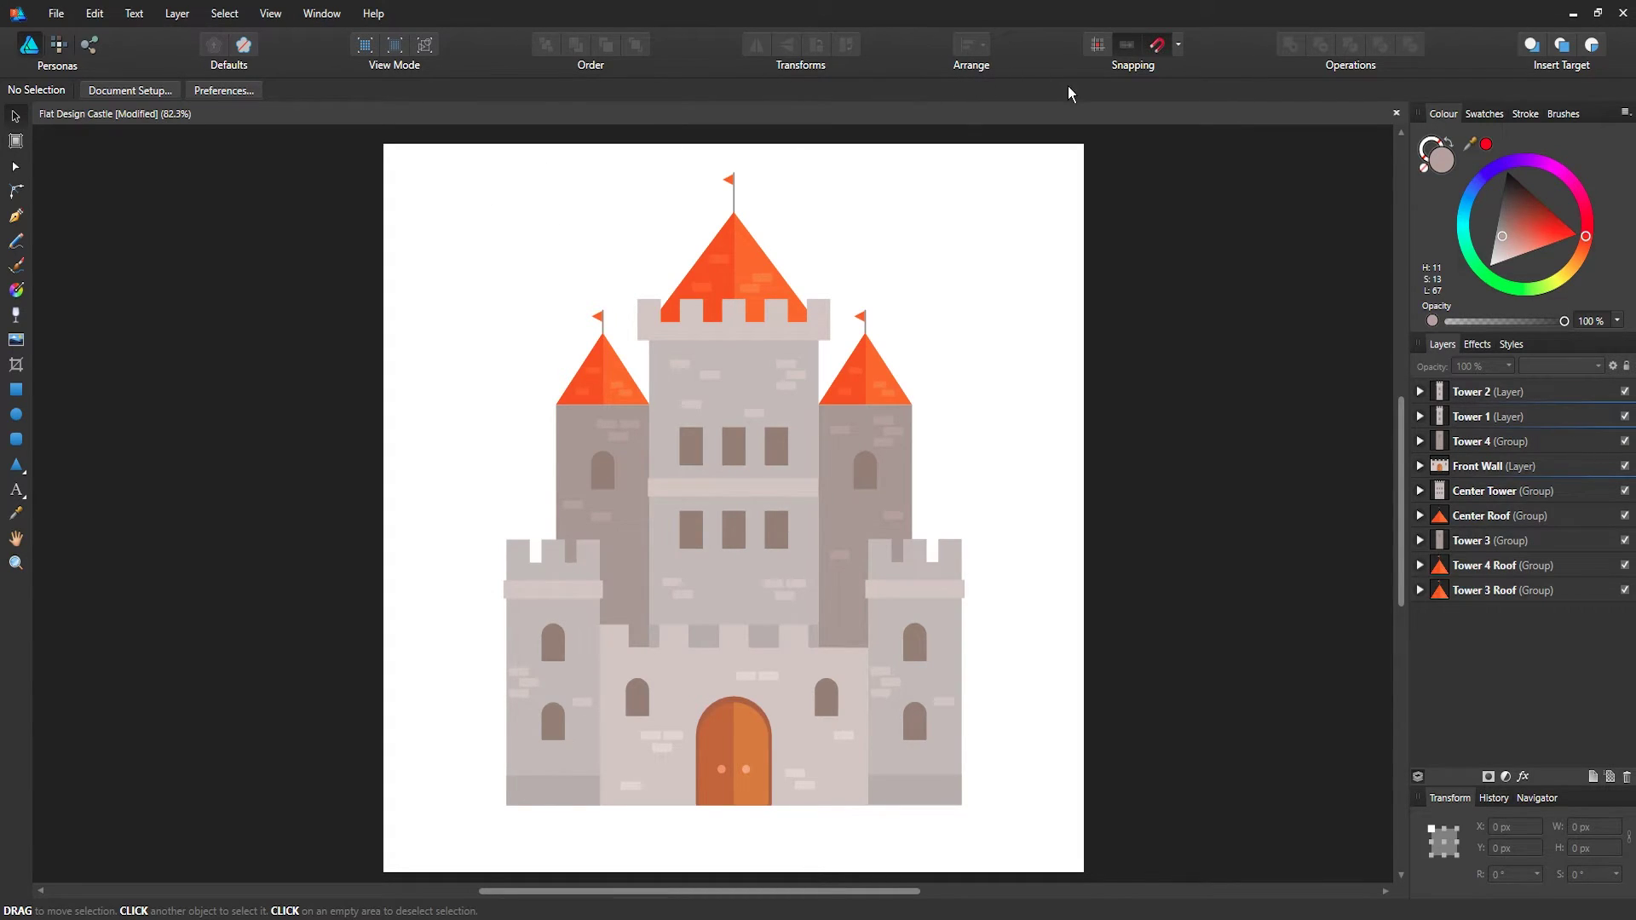
{"action": "left_click", "coordinate": [1178, 47]}
{"action": "left_click", "coordinate": [1177, 46]}
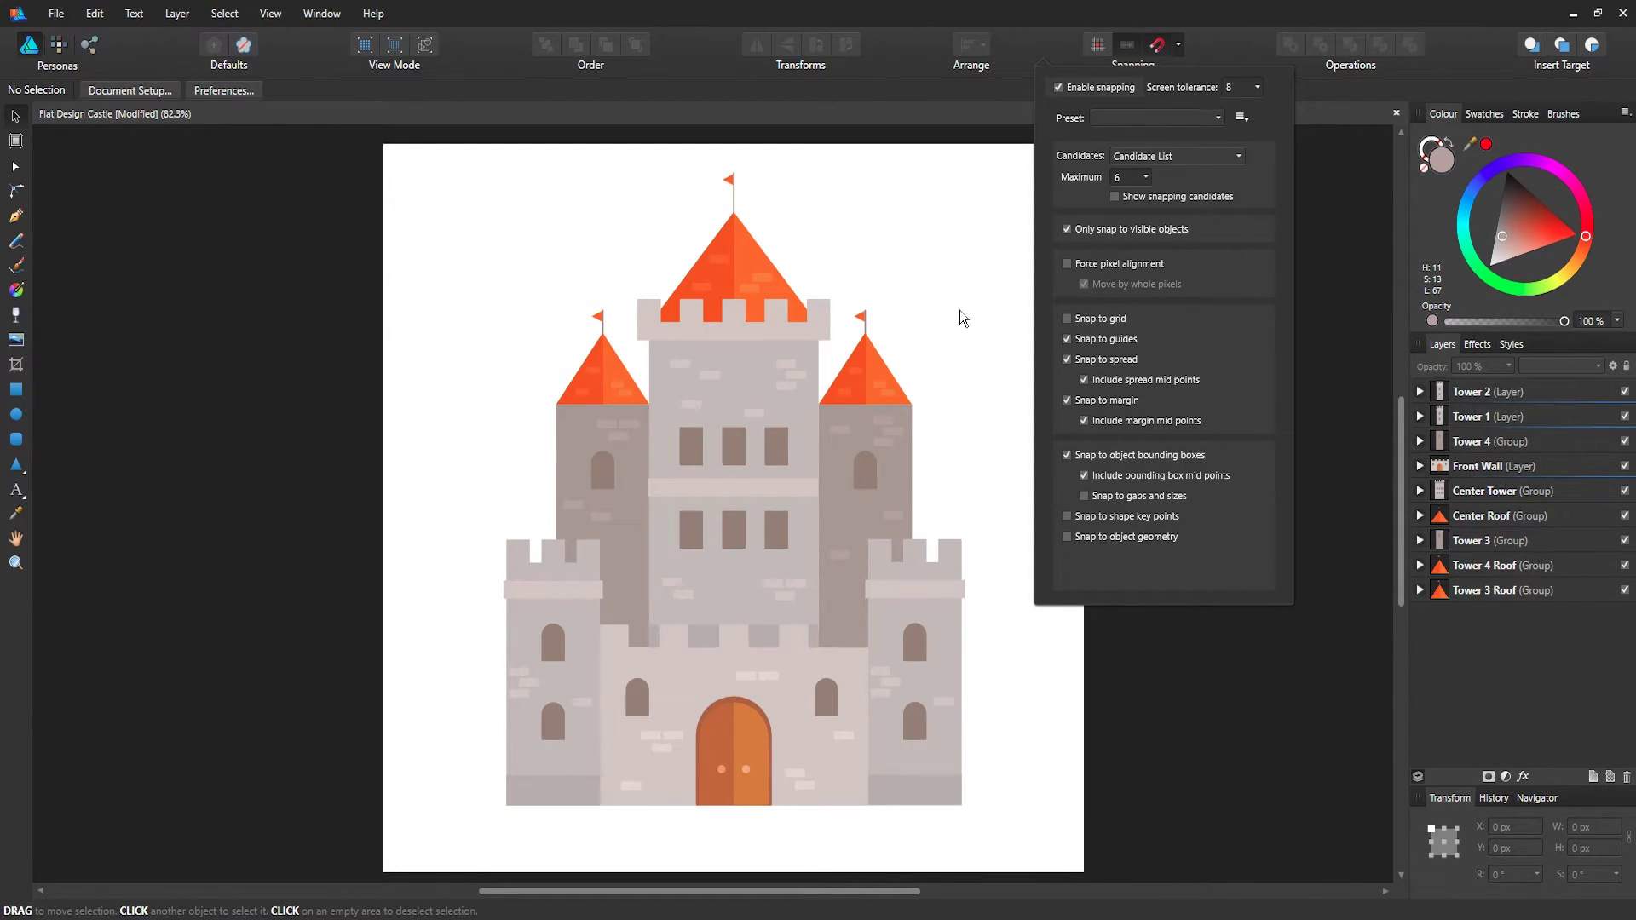
{"action": "left_click", "coordinate": [1214, 42]}
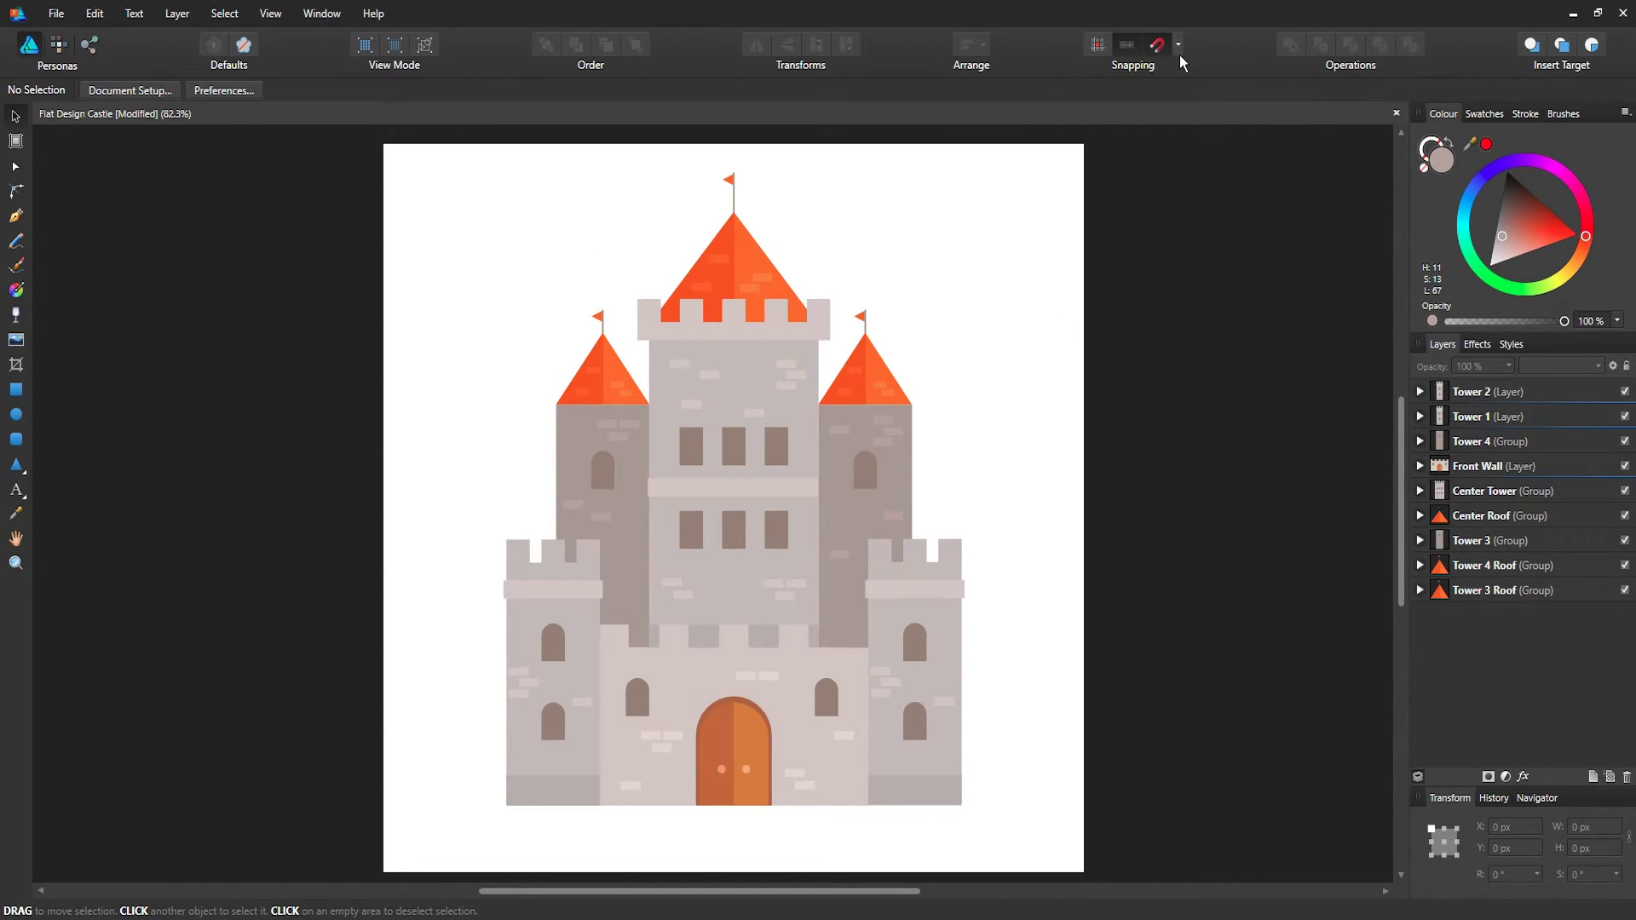
{"action": "left_click", "coordinate": [1178, 49]}
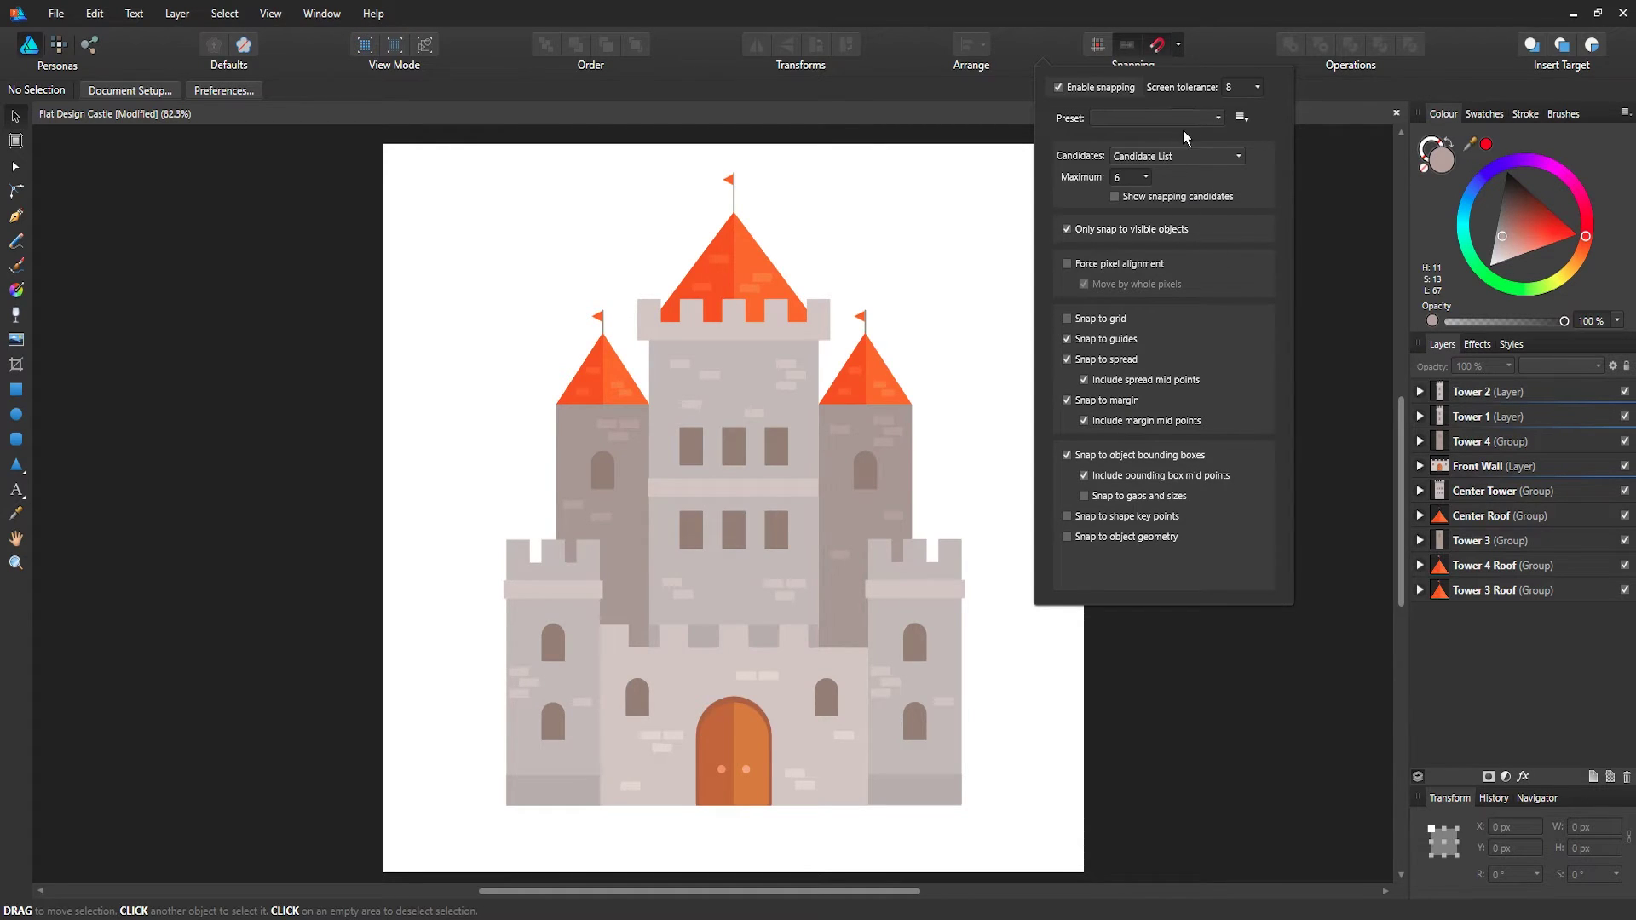
{"action": "left_click", "coordinate": [1198, 119]}
{"action": "left_click", "coordinate": [1046, 129]}
{"action": "left_click", "coordinate": [1225, 2]}
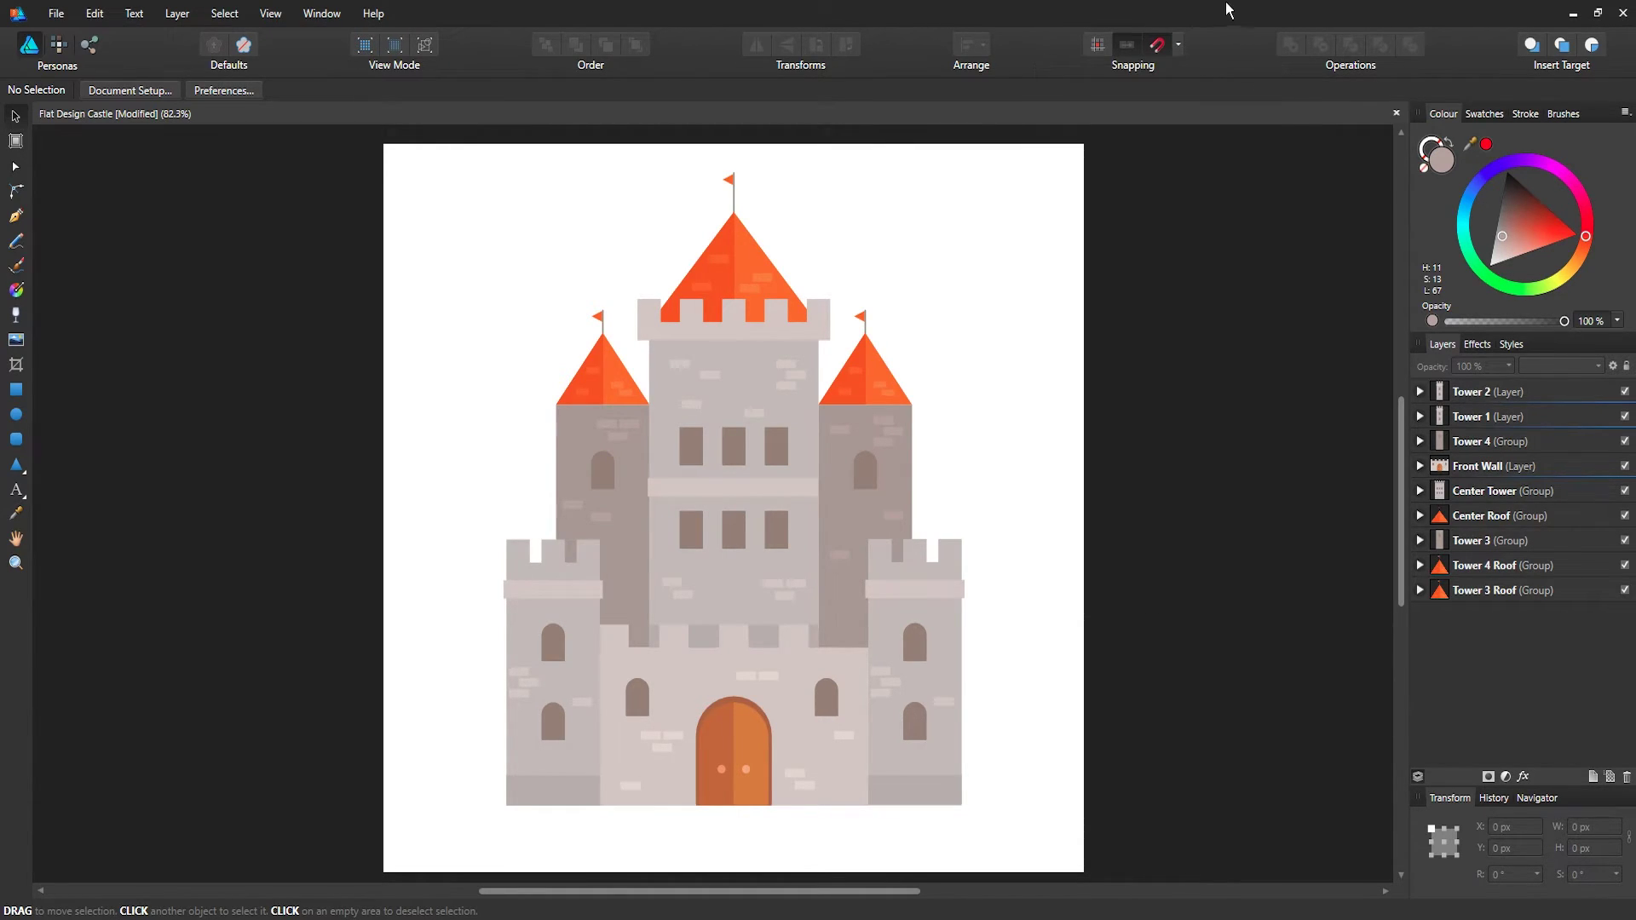
Step: With Insert behind on and Center Roof selected, draw a tall rectangle behind it, then deselect
{"action": "left_click", "coordinate": [1531, 48]}
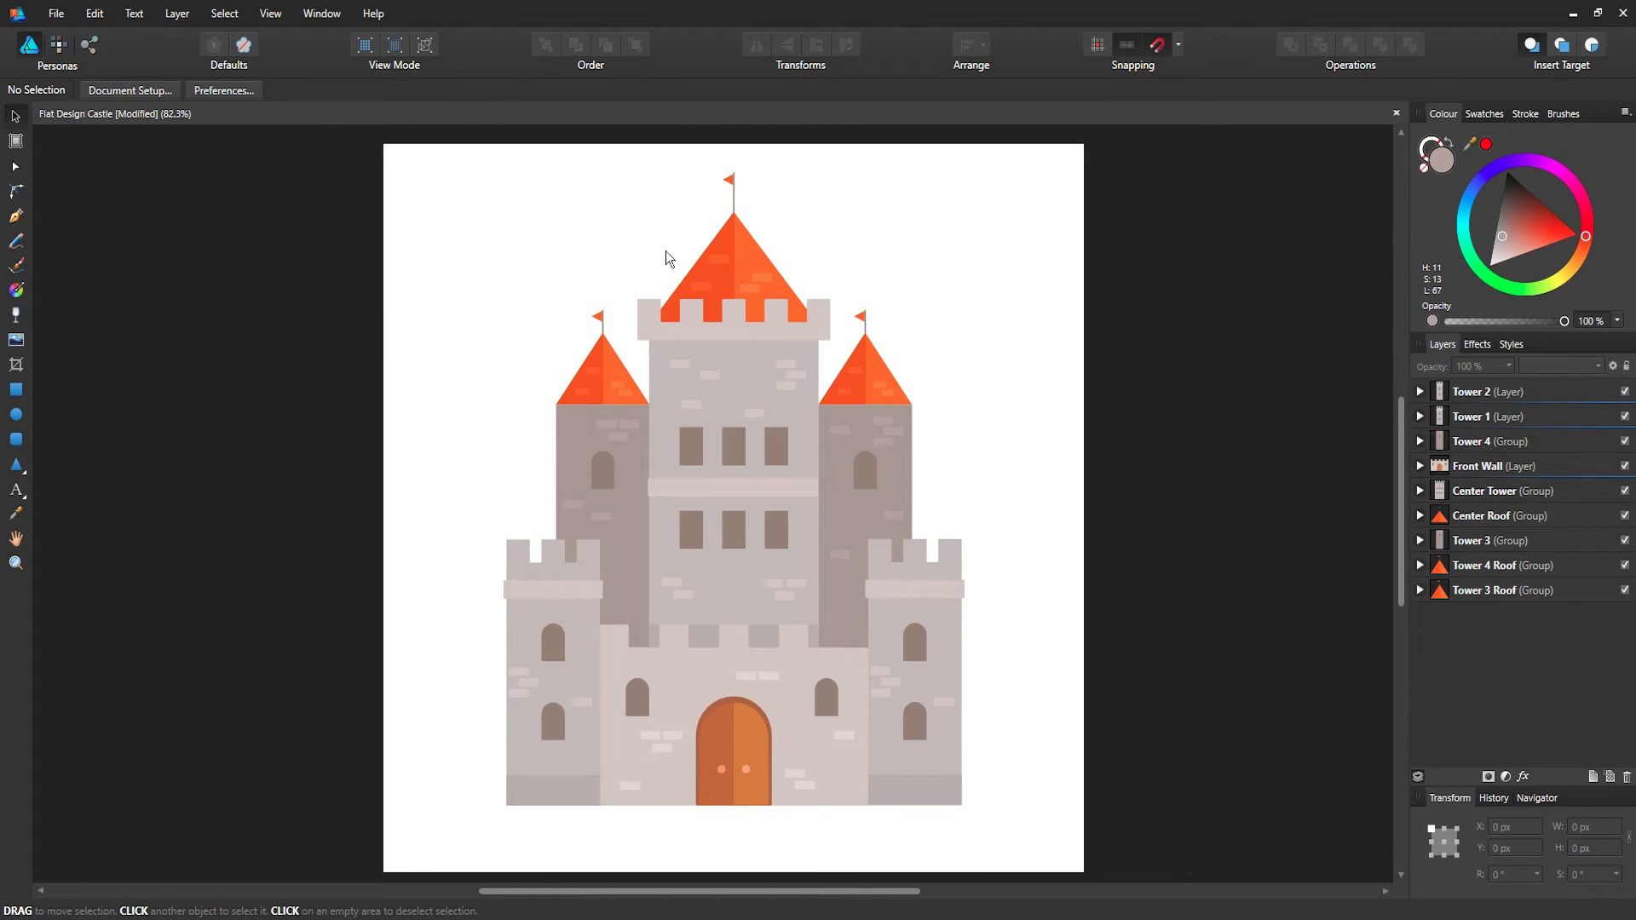
{"action": "left_click", "coordinate": [746, 251]}
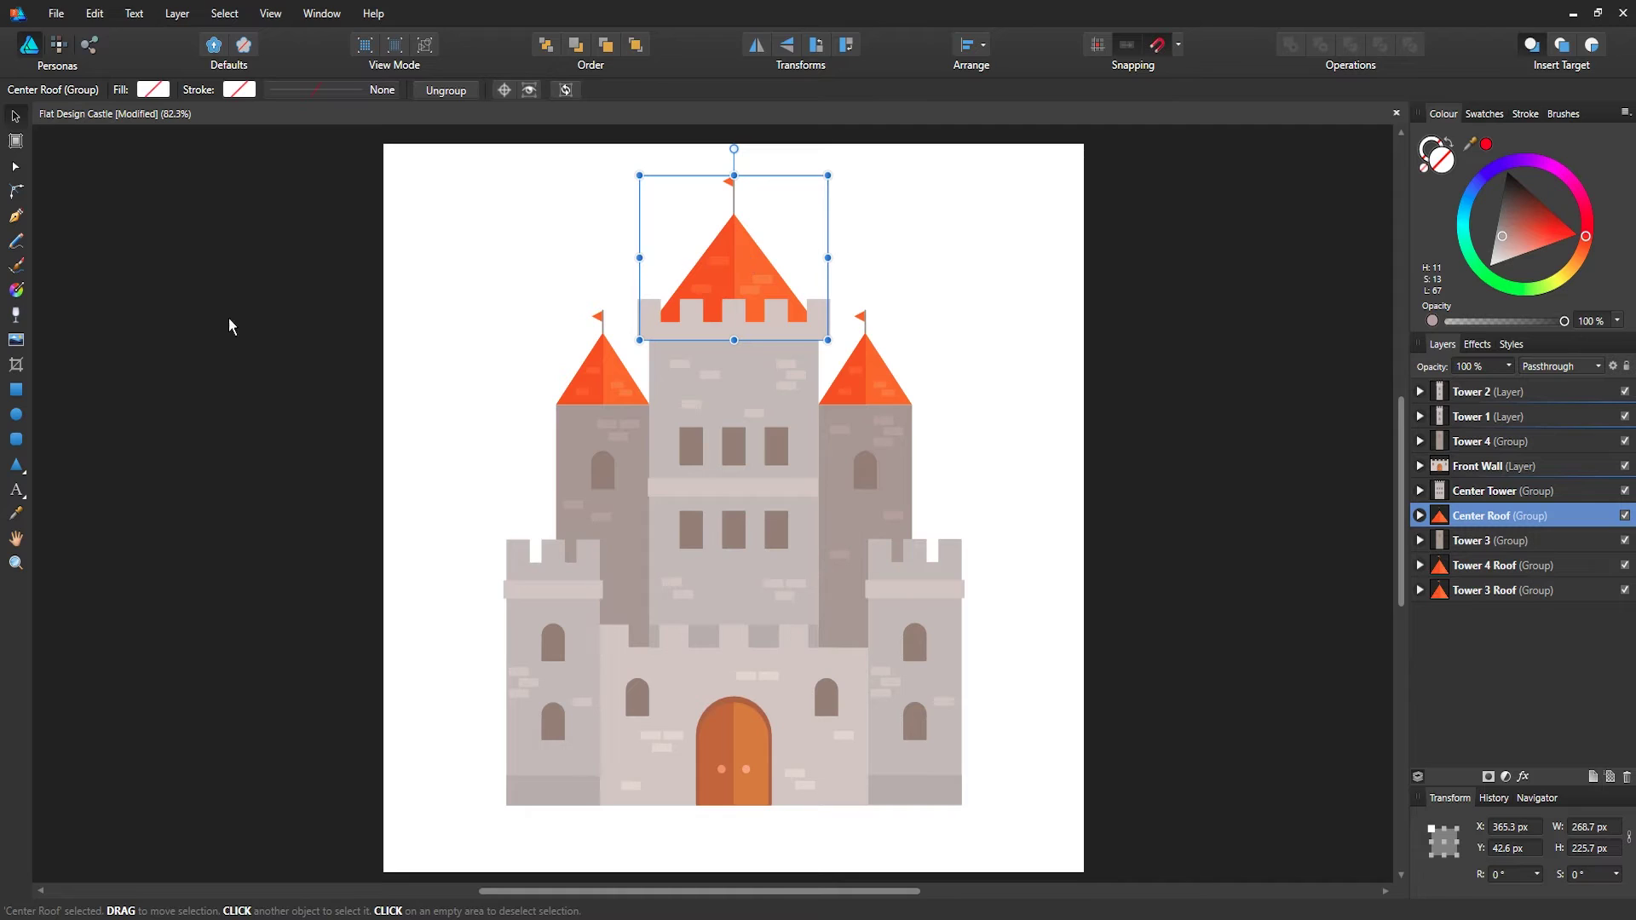
{"action": "left_click", "coordinate": [15, 392]}
{"action": "left_click_drag", "start_coordinate": [771, 217], "coordinate": [805, 364]}
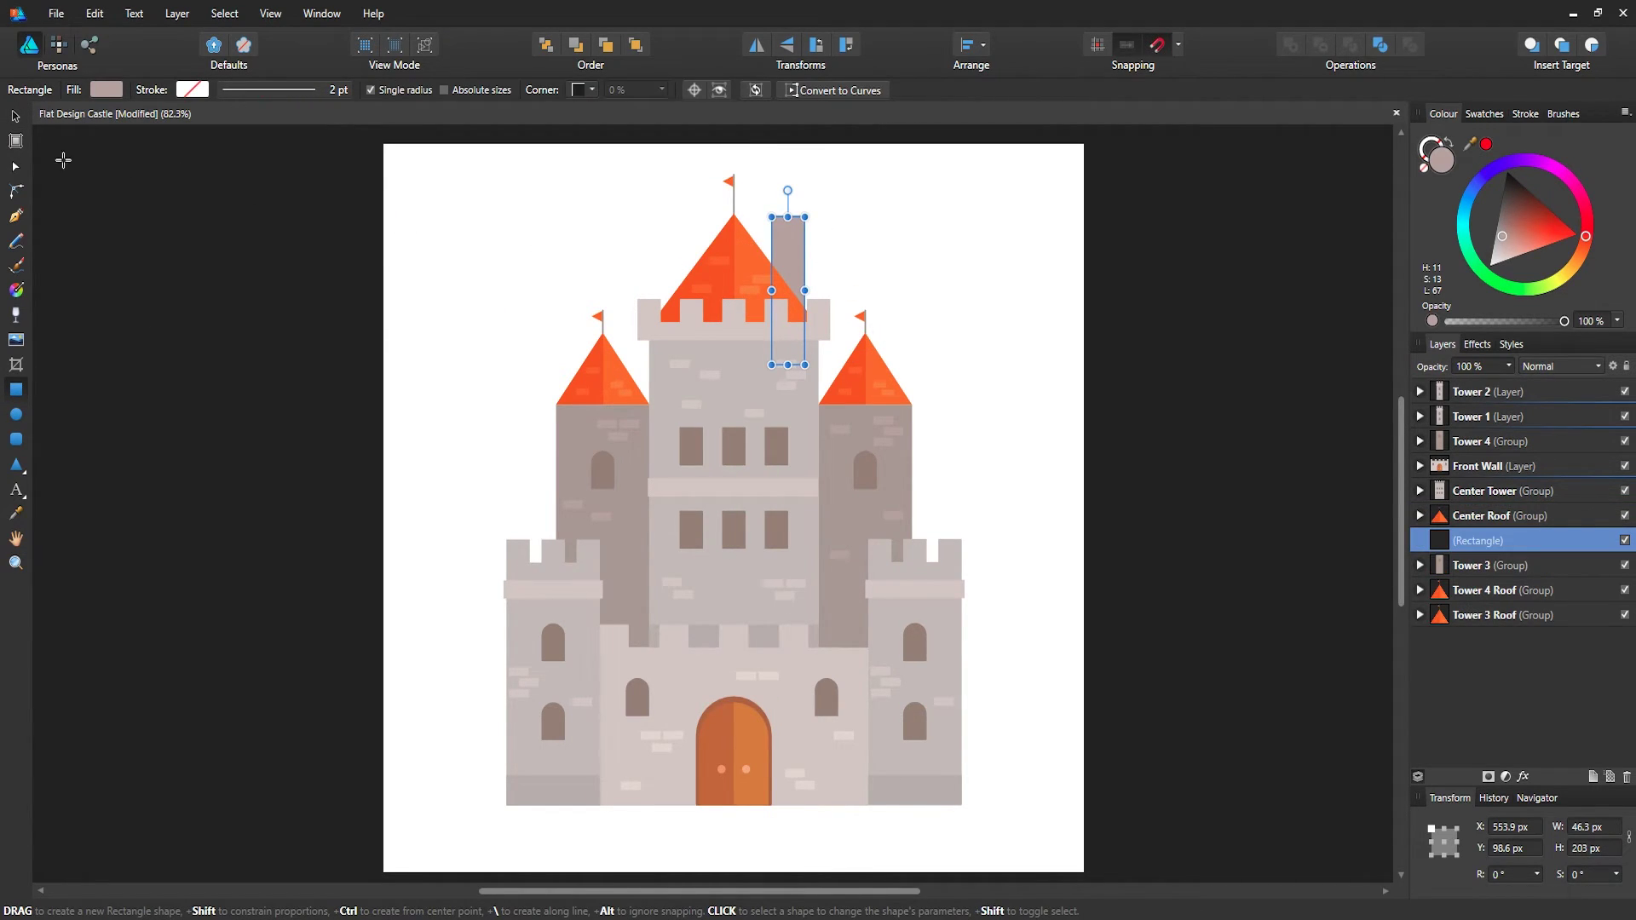
{"action": "left_click", "coordinate": [16, 116]}
{"action": "left_click", "coordinate": [1012, 280]}
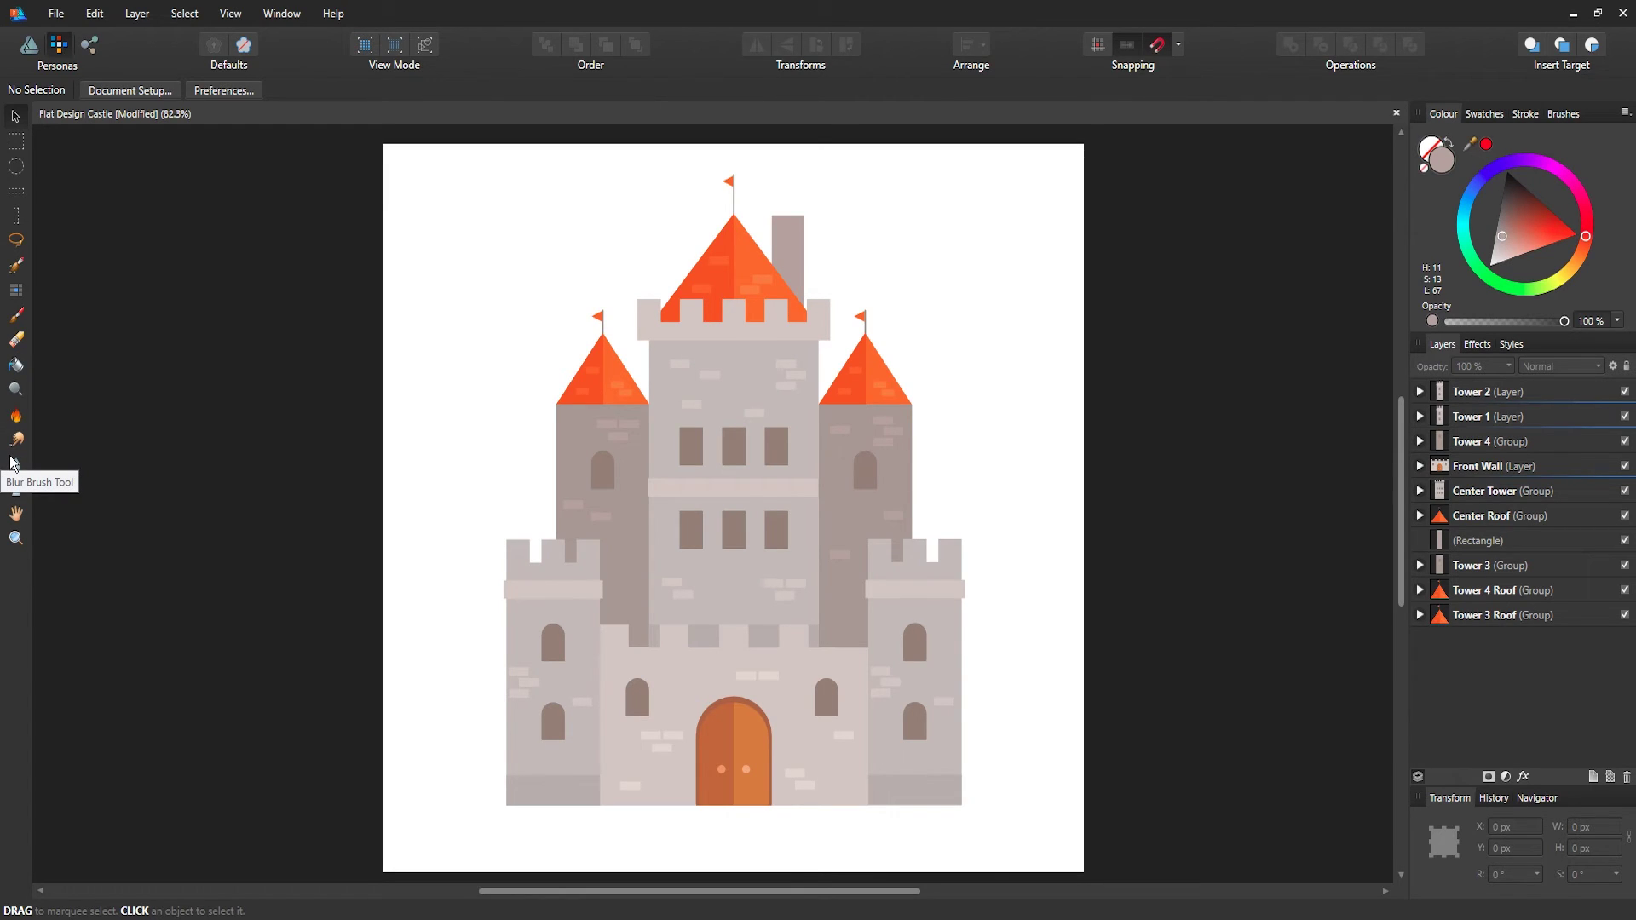
Step: Return to the Designer Persona, flip through Swatches, Stroke and Brushes back to Colour, then check the View menu
{"action": "left_click", "coordinate": [33, 51]}
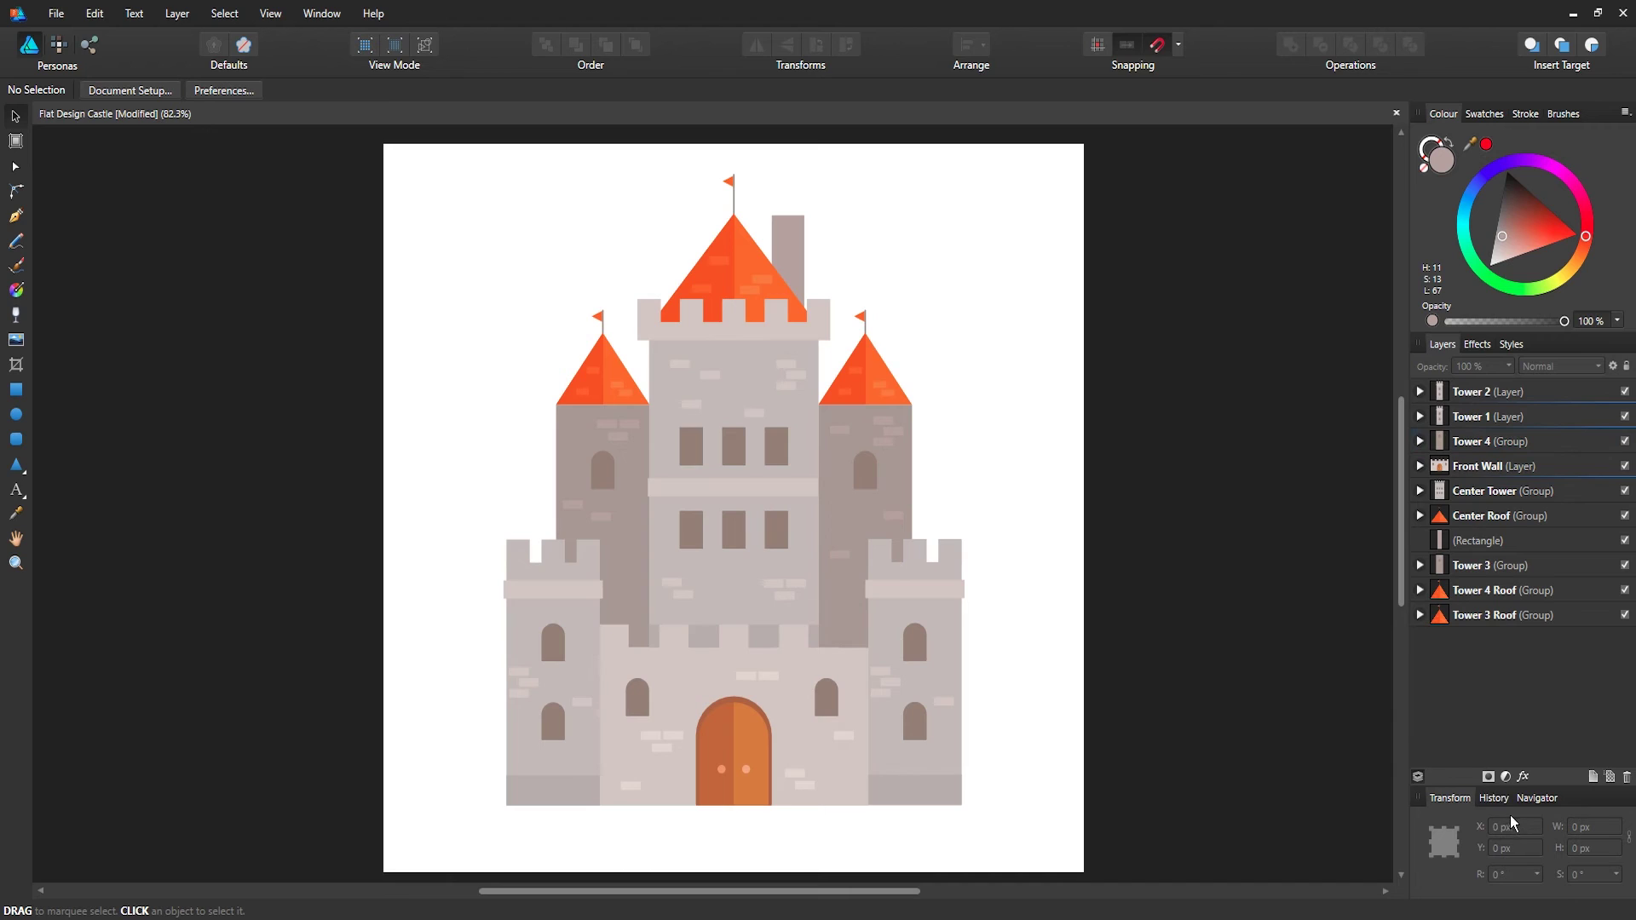
{"action": "left_click", "coordinate": [1496, 118]}
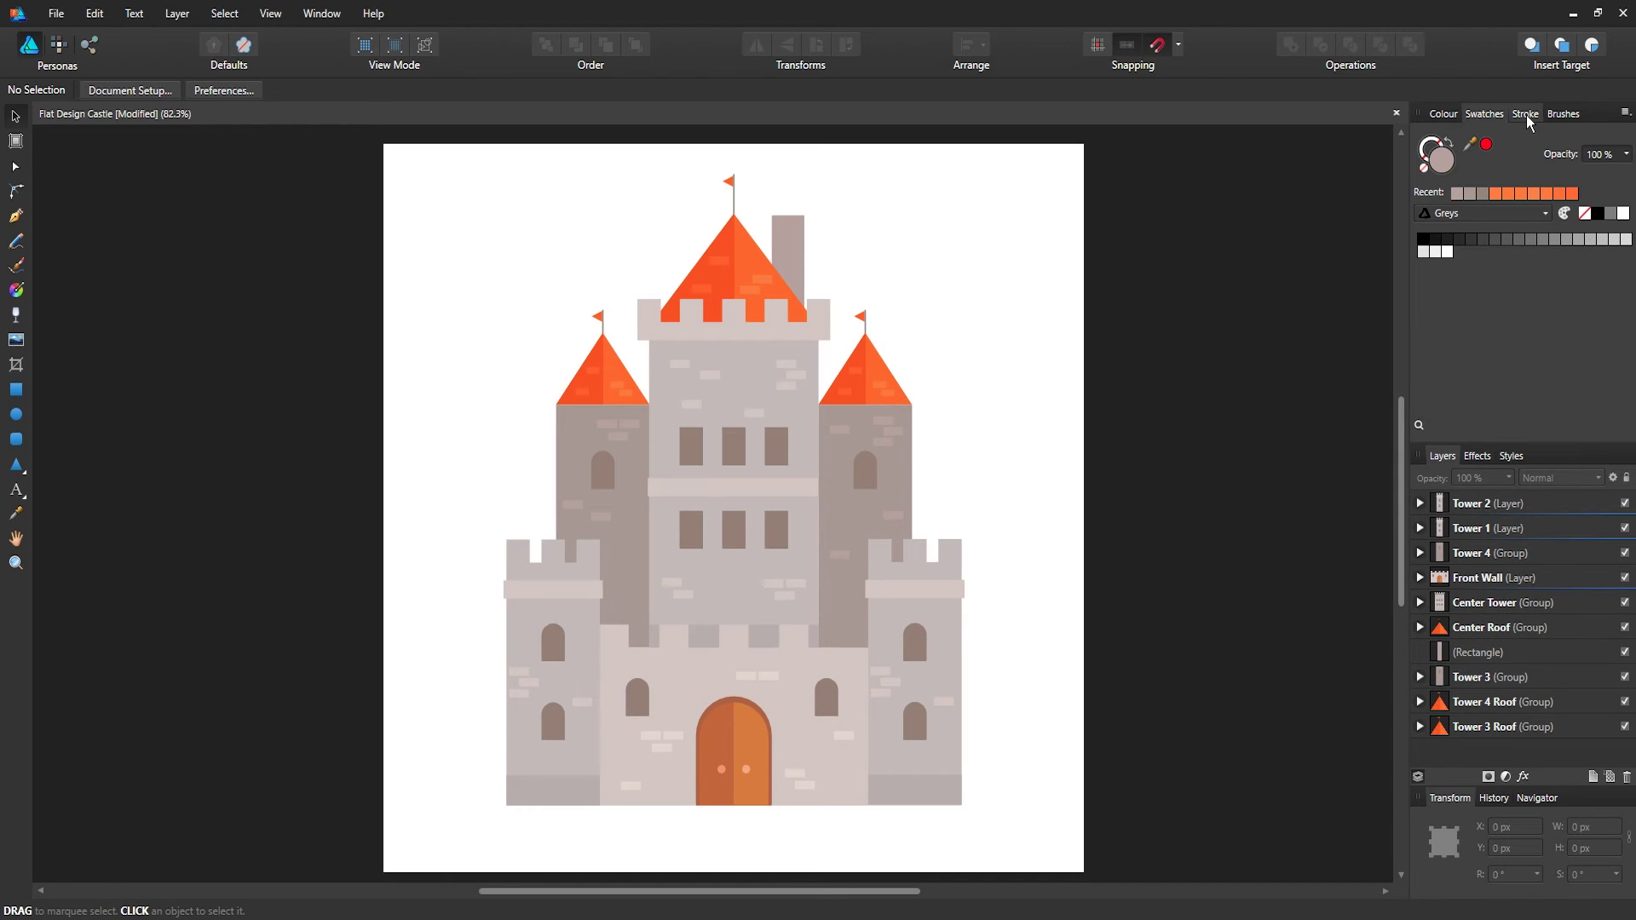
{"action": "left_click", "coordinate": [1526, 114]}
{"action": "left_click", "coordinate": [1559, 113]}
{"action": "left_click", "coordinate": [1452, 114]}
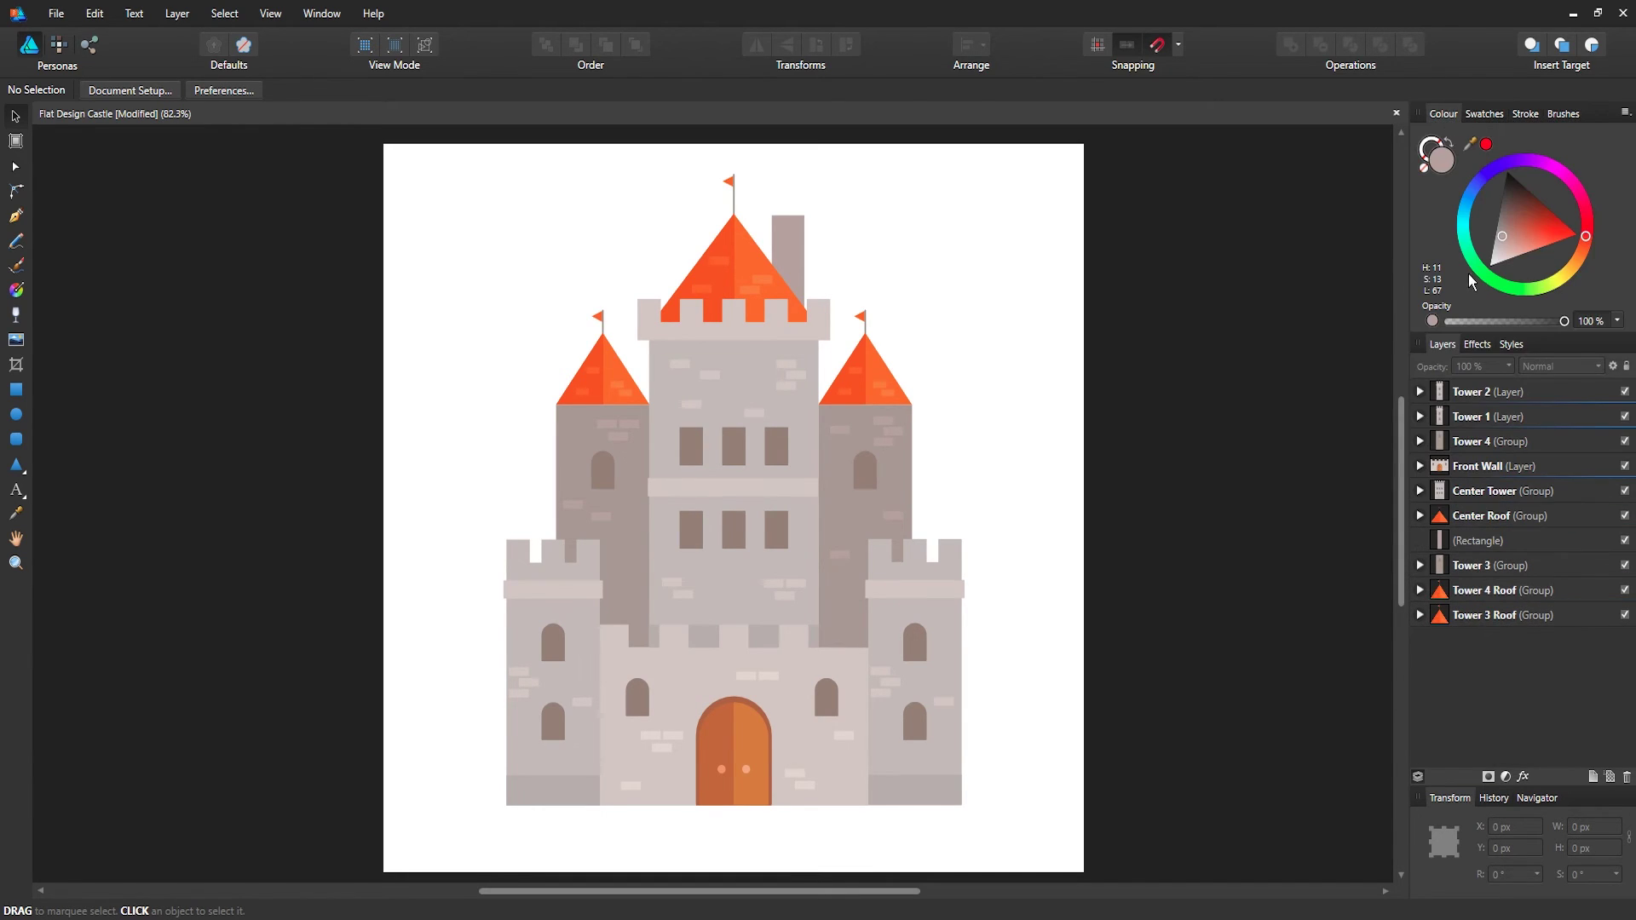
{"action": "left_click", "coordinate": [266, 15]}
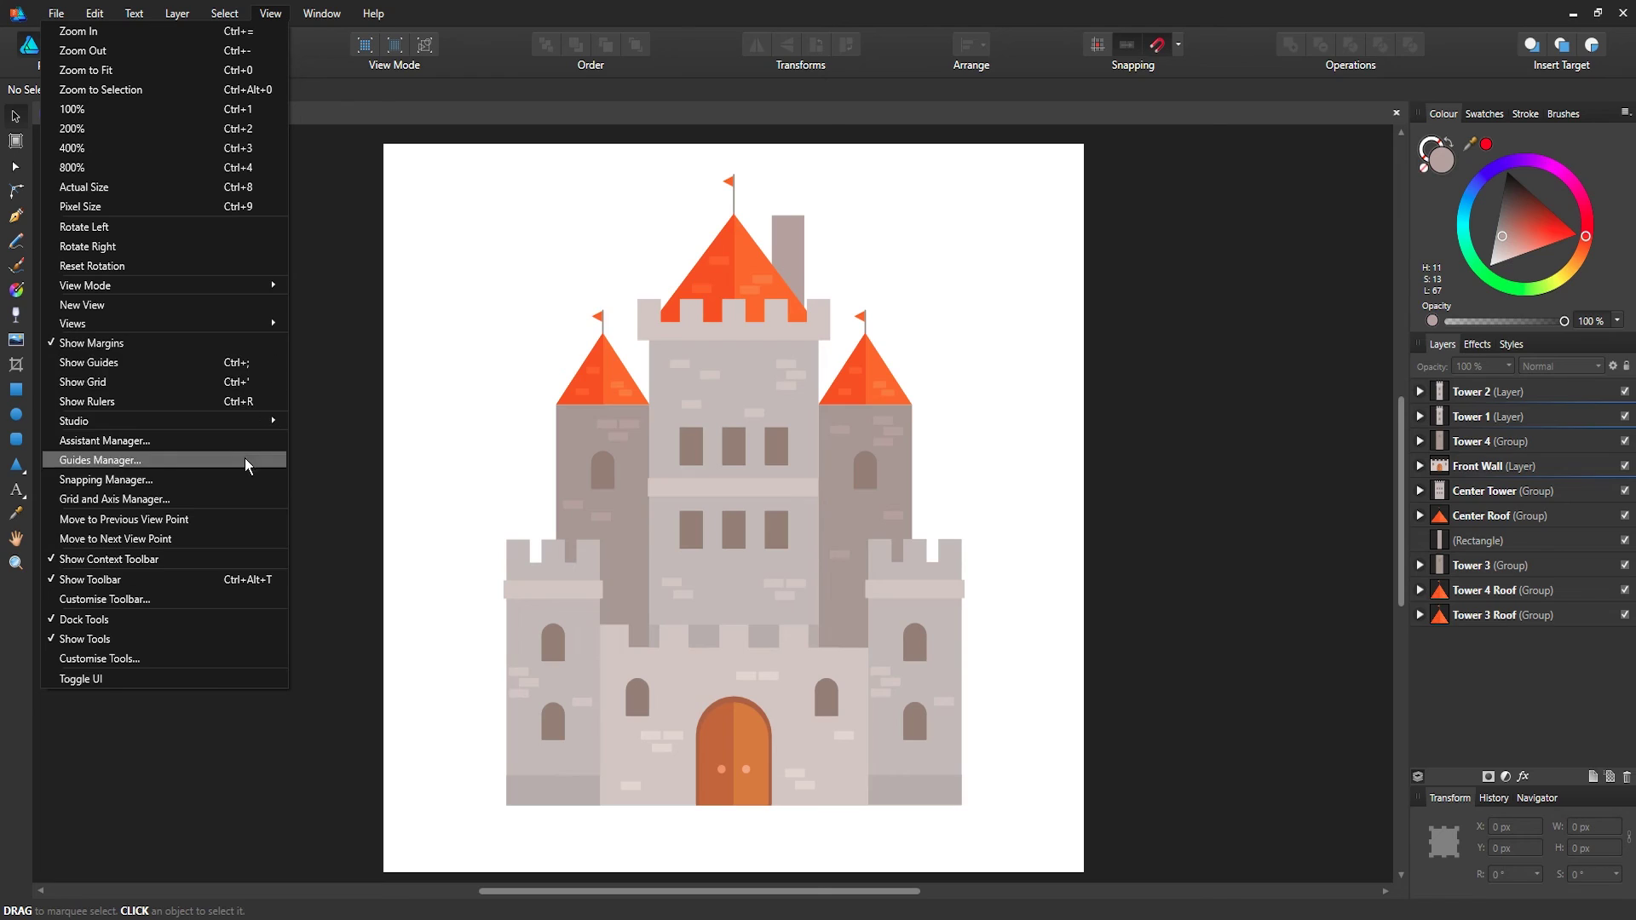
{"action": "left_click", "coordinate": [317, 305]}
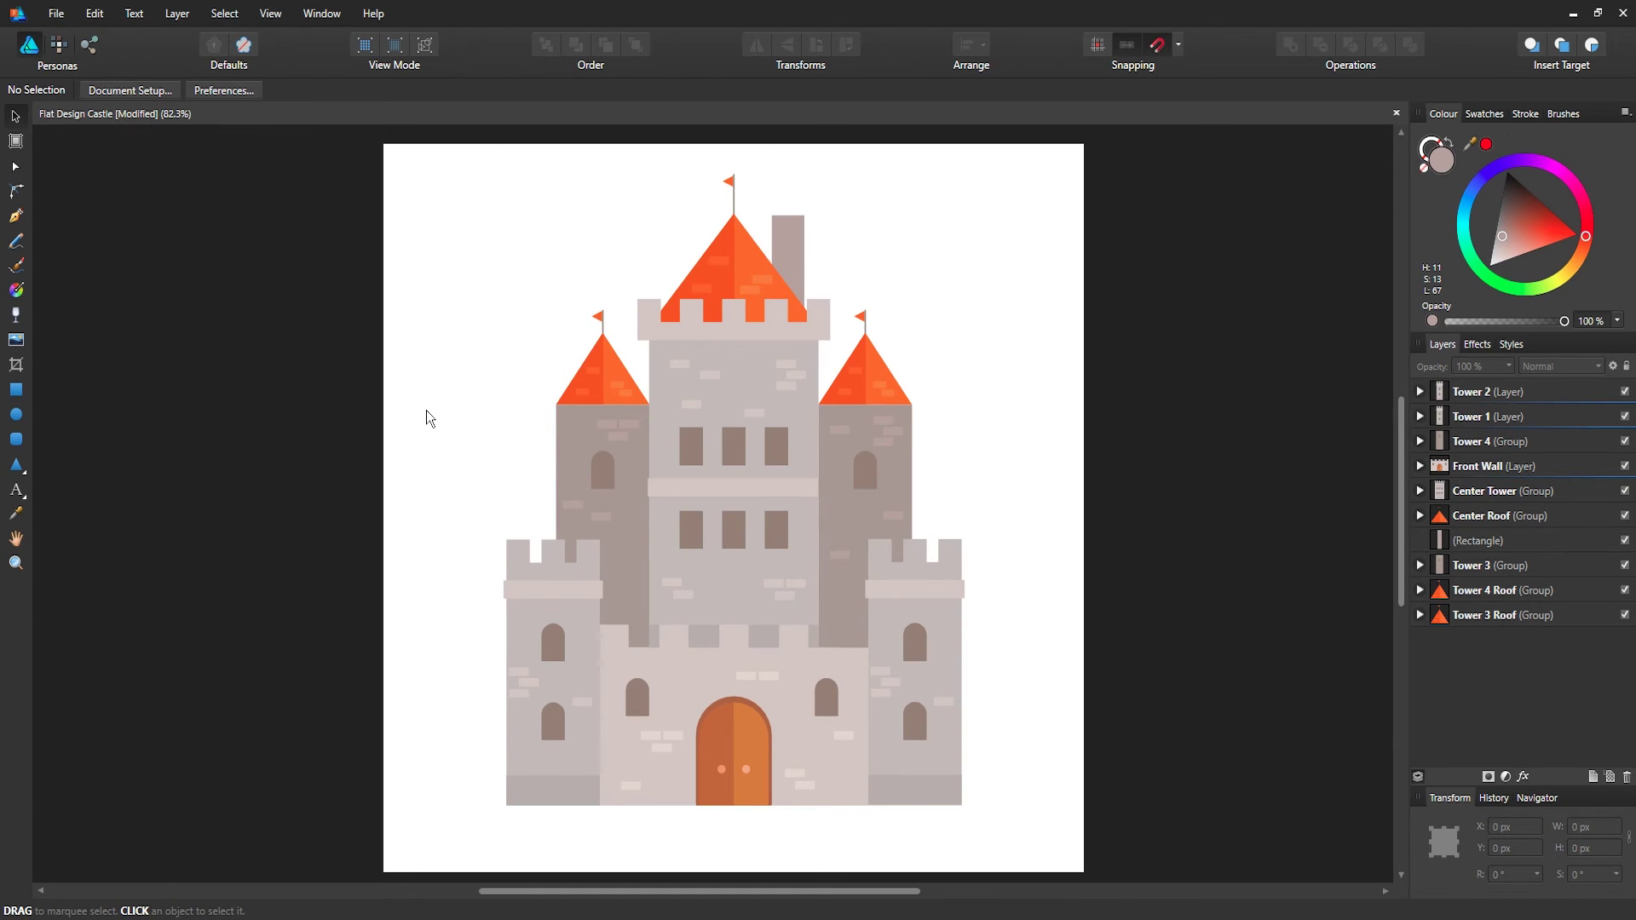